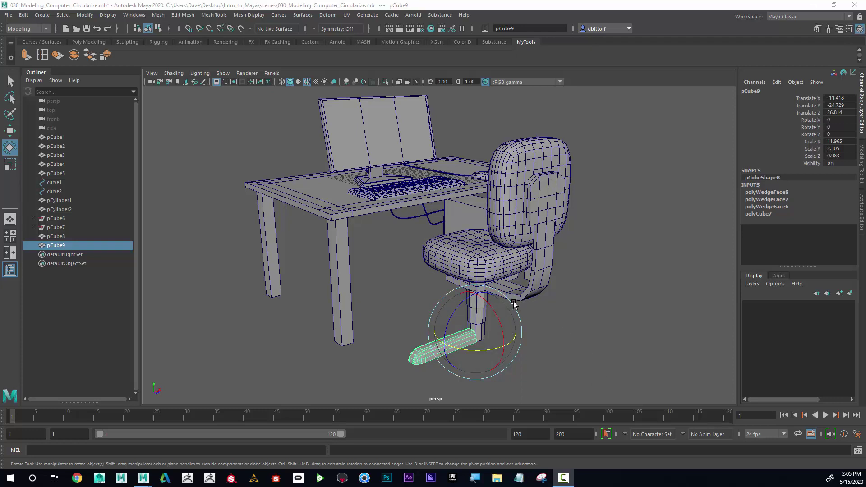
Tilt the chair's base leg slightly downward toward its outer end, to about 3.7 degrees of Z rotation
alt+middle_drag(568, 293, 569, 220)
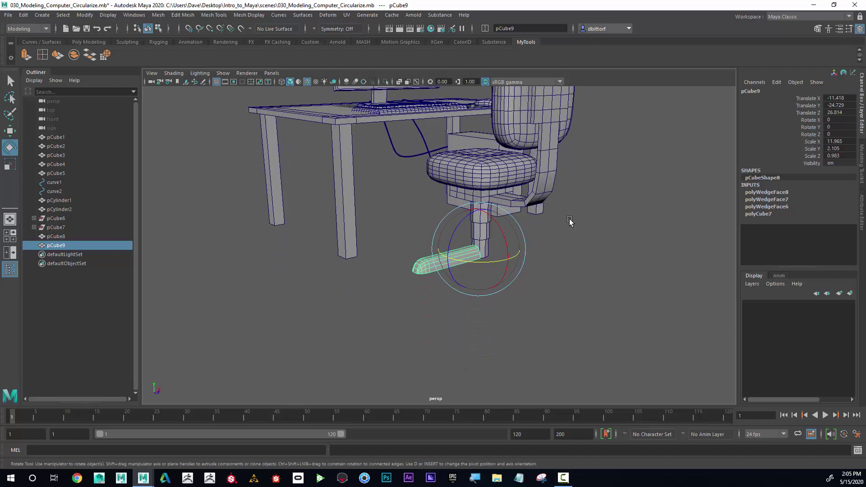
alt+drag(570, 219, 500, 201)
scroll(441, 281, up, 5)
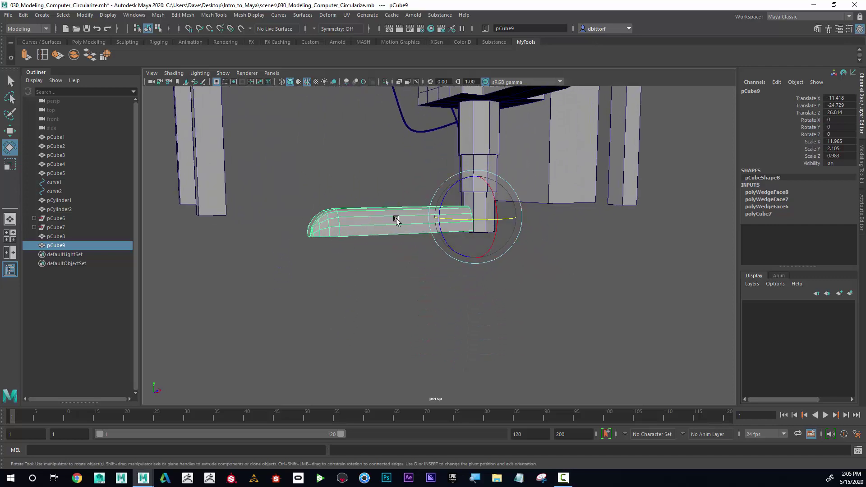
alt+drag(396, 218, 477, 242)
alt+drag(625, 300, 383, 241)
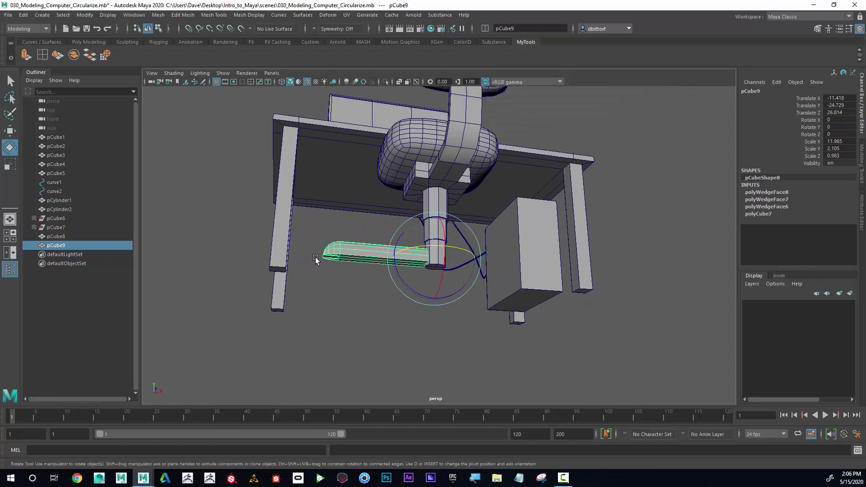
alt+drag(316, 260, 473, 277)
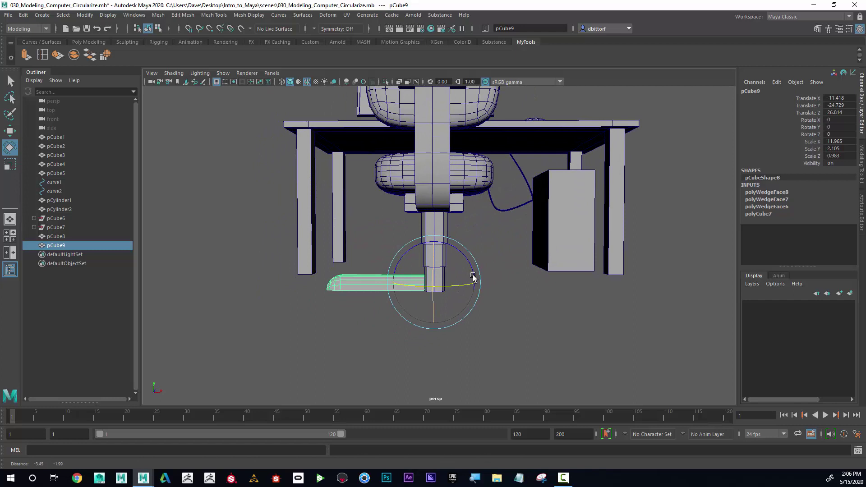
alt+middle_drag(473, 277, 499, 254)
alt+right_drag(499, 254, 547, 282)
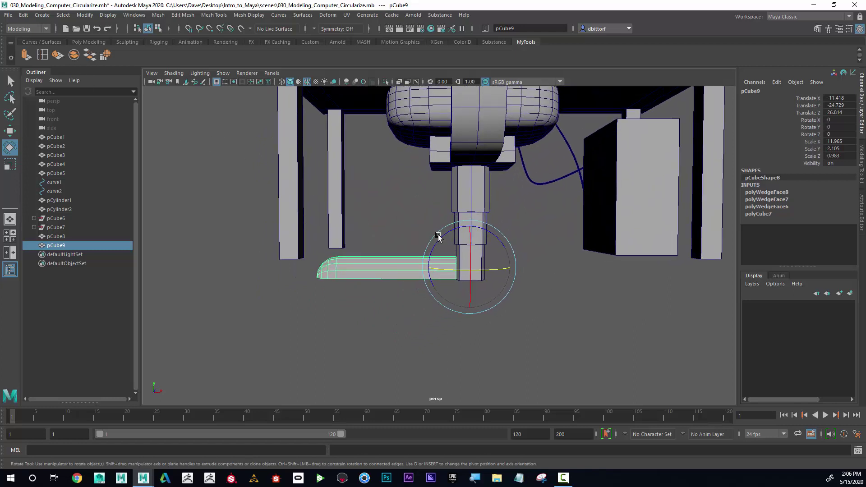
drag(440, 234, 443, 242)
Create a polygon cylinder to serve as the caster wheel
click(42, 15)
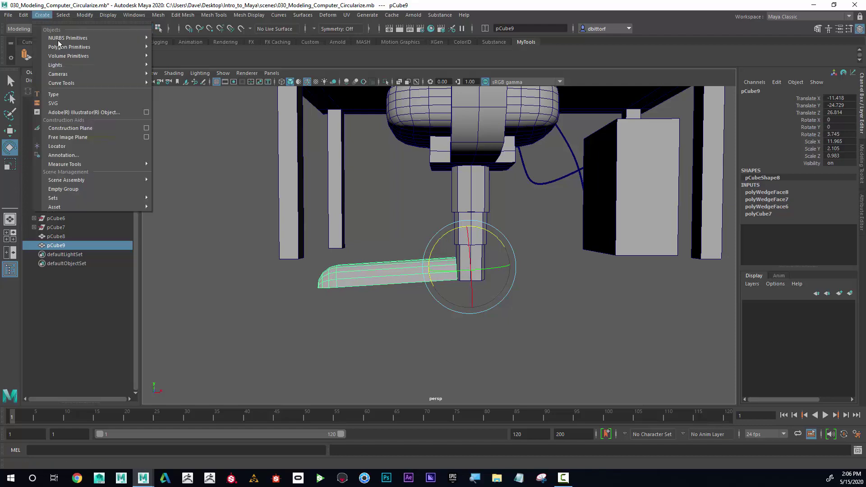
mouse_move(77, 46)
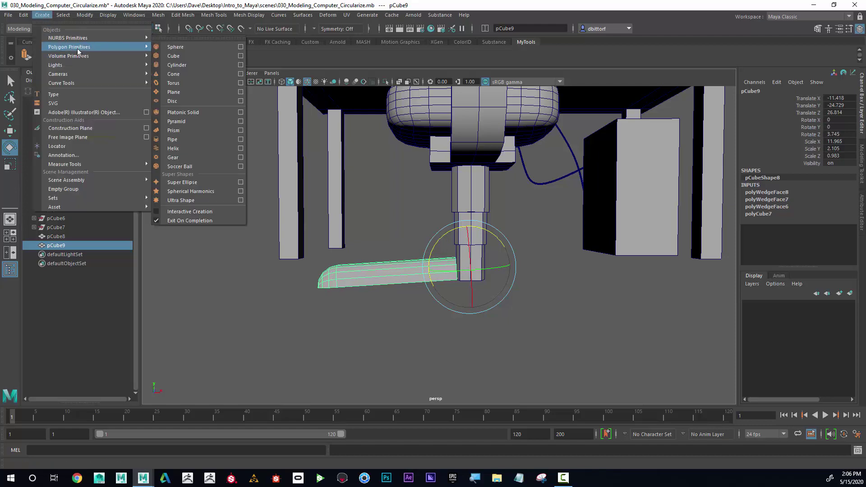
click(191, 64)
key(a)
alt+drag(325, 212, 374, 233)
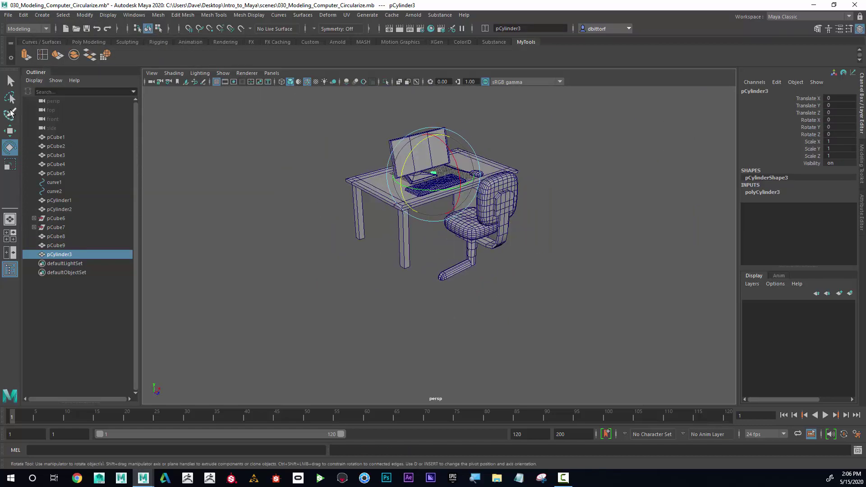
Move the cylinder to the outer end of the chair leg and rotate it 90 degrees in X
key(w)
drag(459, 184, 516, 212)
drag(486, 161, 493, 220)
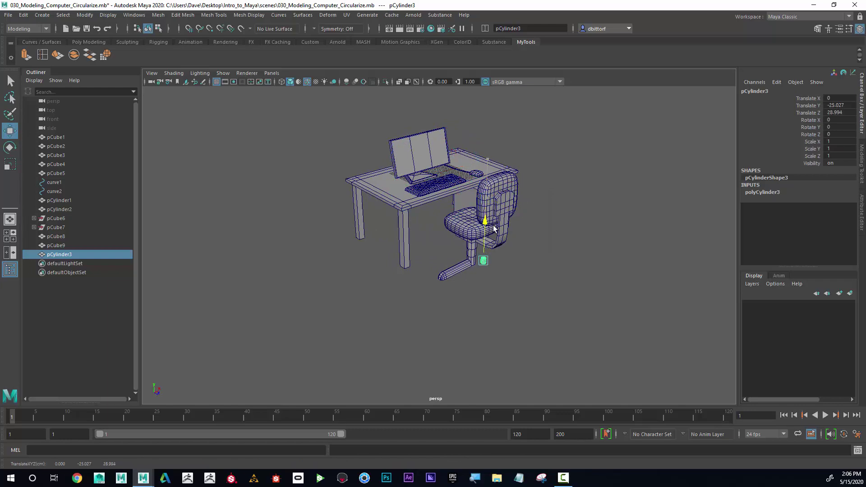
drag(515, 249, 483, 269)
alt+right_drag(411, 303, 582, 295)
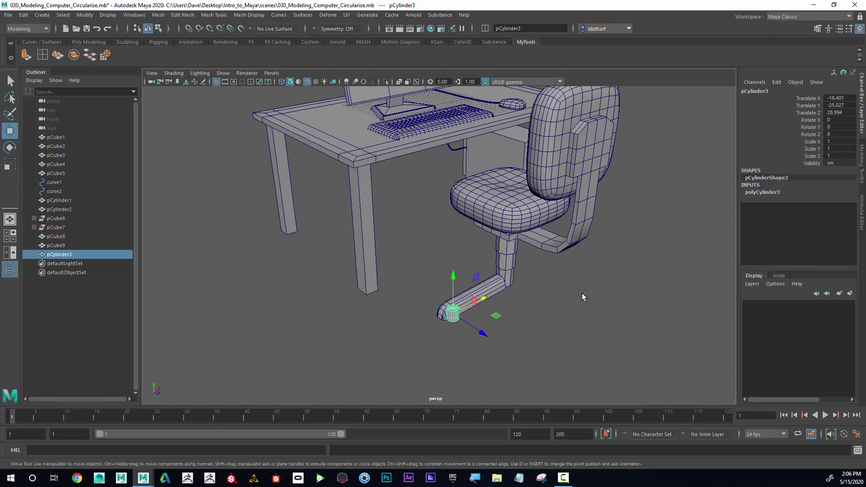
alt+right_drag(414, 205, 514, 190)
key(e)
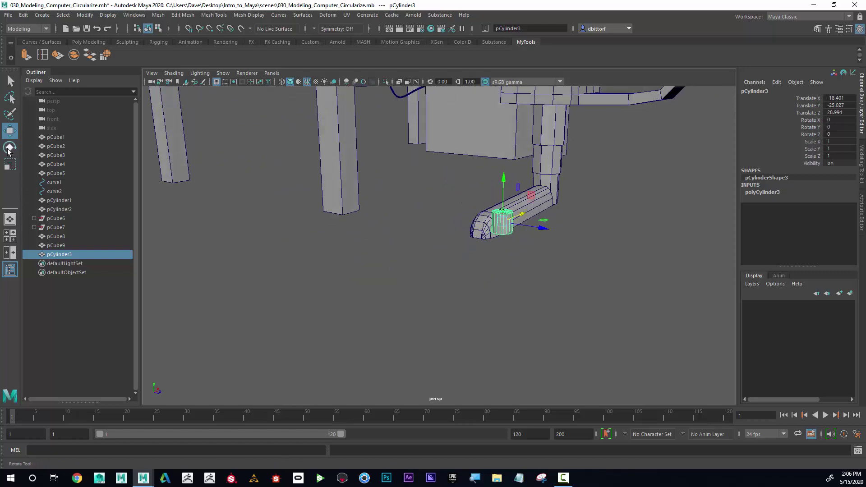
drag(515, 190, 541, 235)
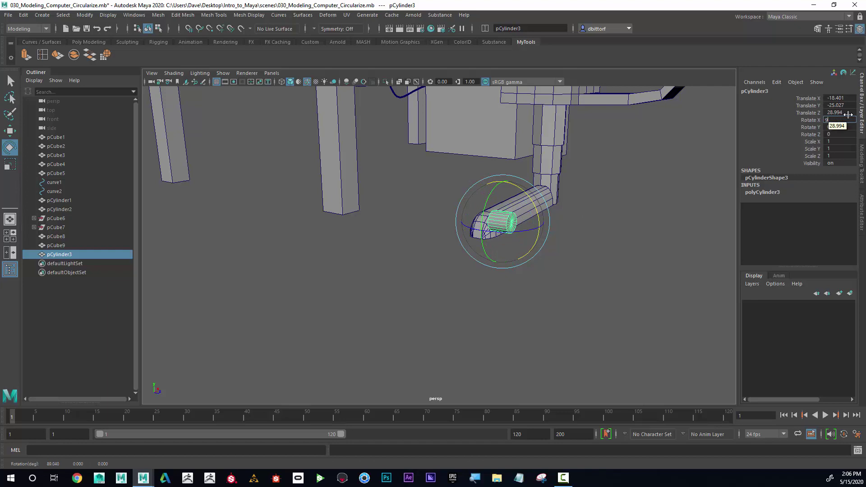
Scale the cylinder uniformly to about 1.92 and position it beneath the rounded tip of the leg
key(r)
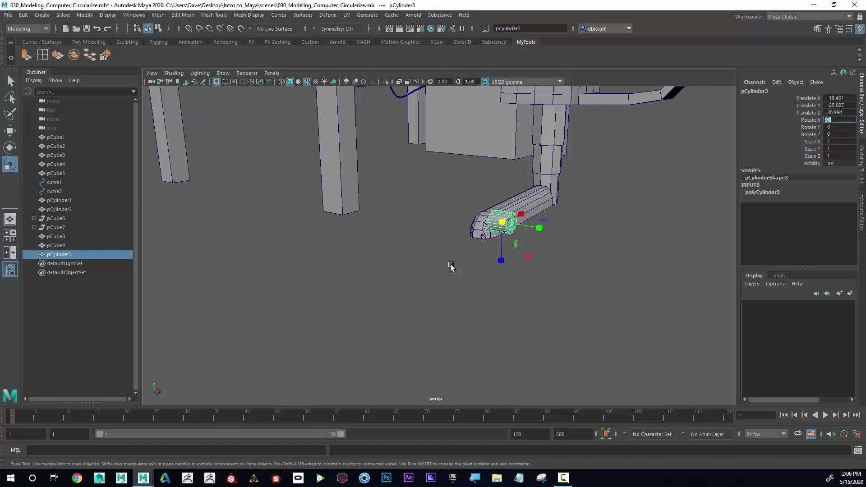
drag(502, 224, 531, 228)
key(w)
drag(486, 181, 512, 224)
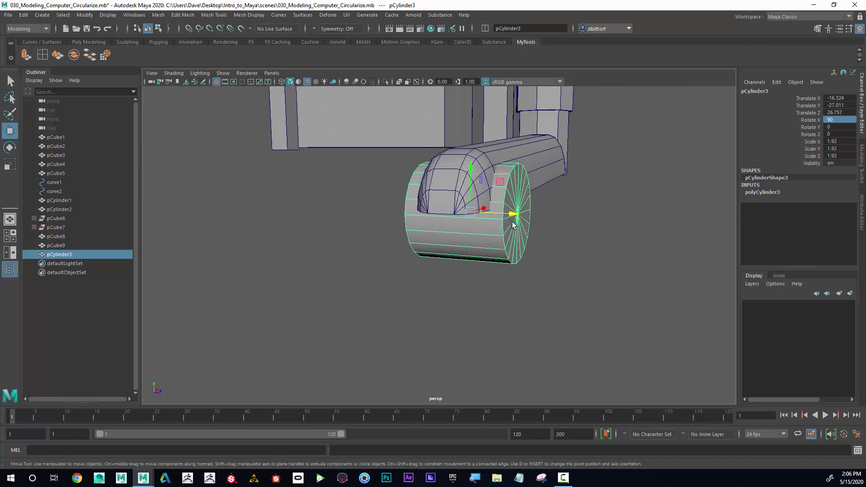
Try extruding the side faces of the cylinder's upper half outward by about 0.41 as a wheel cover
right_drag(489, 229, 492, 250)
click(494, 212)
alt+drag(494, 212, 520, 207)
alt+drag(391, 222, 402, 244)
shift+double_click(355, 198)
alt+right_drag(401, 243, 486, 257)
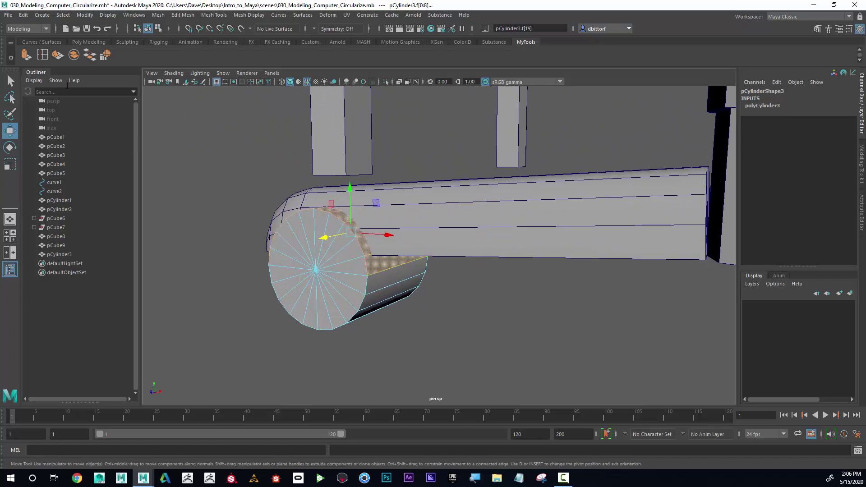
click(25, 55)
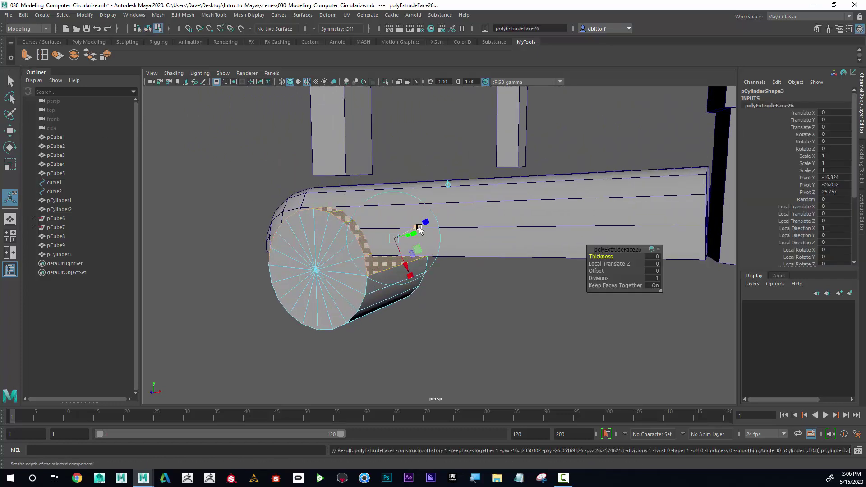
drag(419, 229, 440, 221)
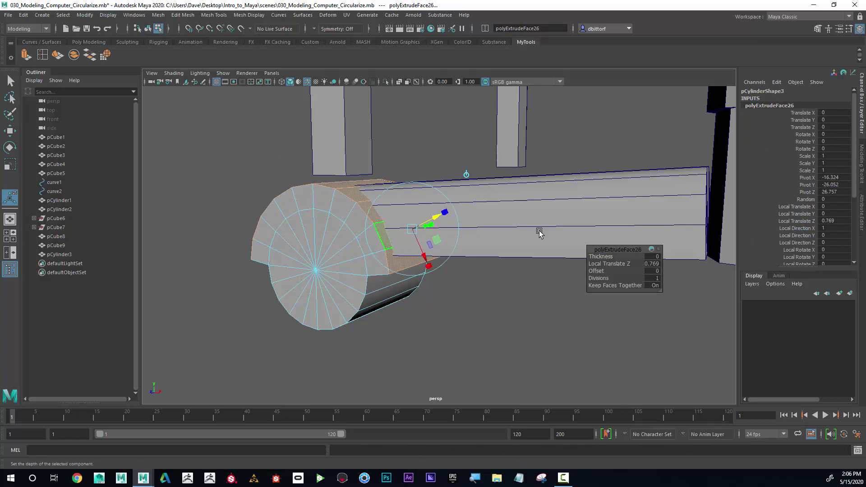
alt+right_drag(539, 231, 415, 203)
alt+drag(414, 203, 521, 244)
click(597, 256)
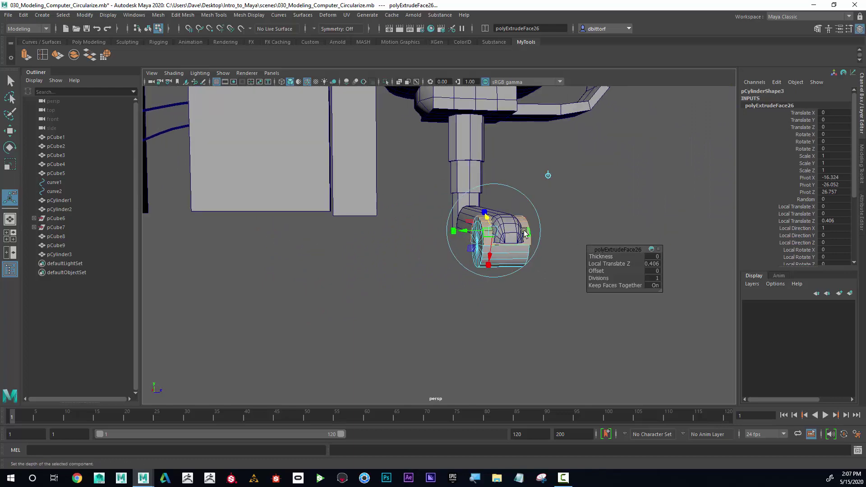
Return the wheel to object mode and try moving it closer to the leg's tip, to about -17.08 in X
click(585, 180)
alt+drag(585, 179, 478, 208)
click(451, 230)
alt+drag(451, 234, 463, 269)
click(10, 131)
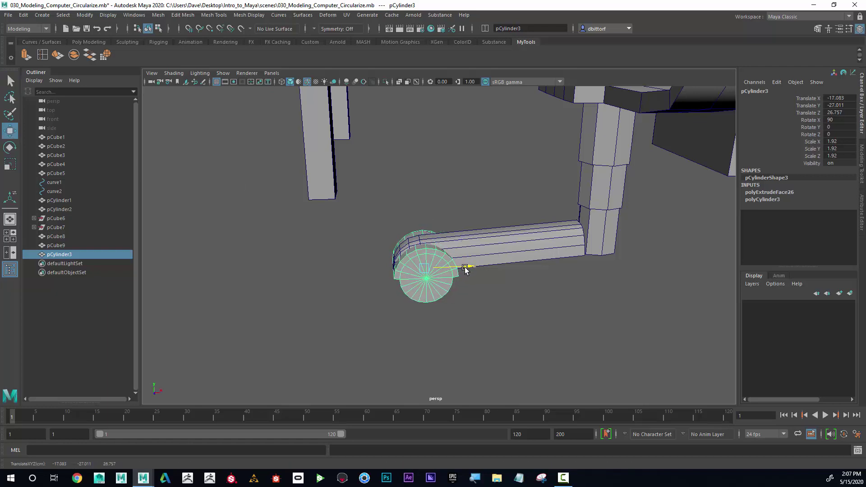
click(491, 294)
alt+drag(485, 299, 440, 303)
alt+right_drag(439, 303, 572, 309)
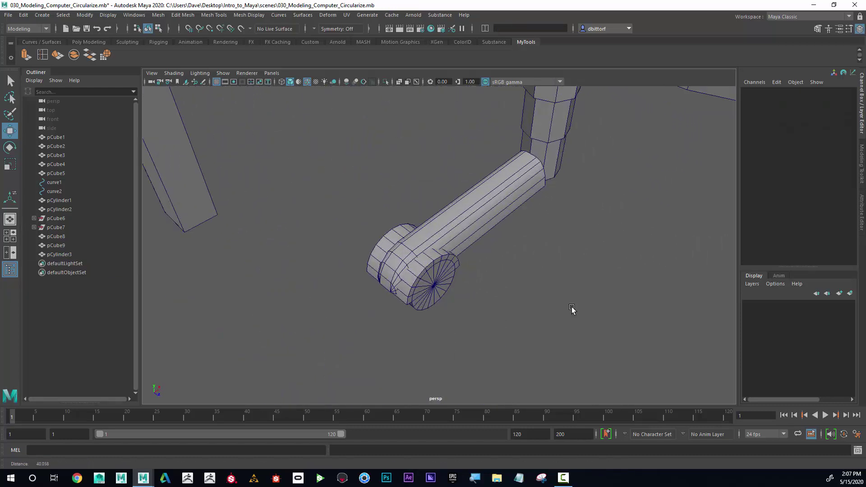
alt+drag(571, 308, 535, 240)
Undo the wheel's last move and the outward extrusion of its upper faces
click(490, 245)
key(ctrl+z)
key(ctrl+z)
key(ctrl+z)
key(ctrl+z)
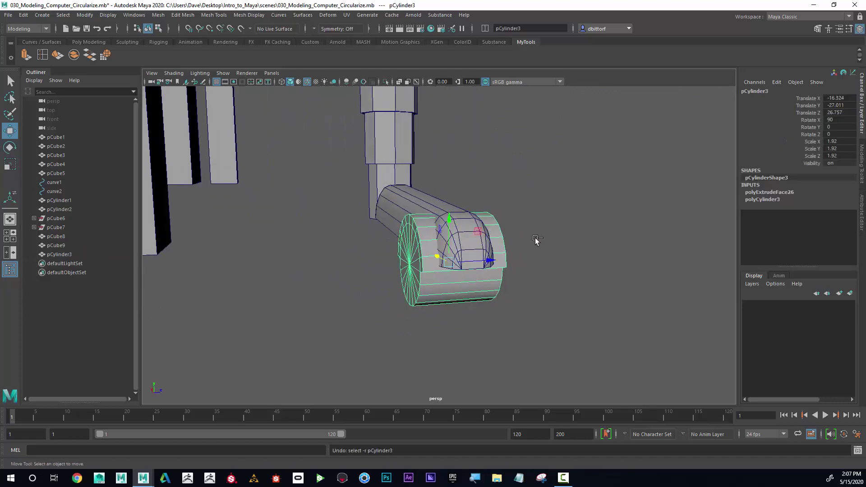
click(535, 240)
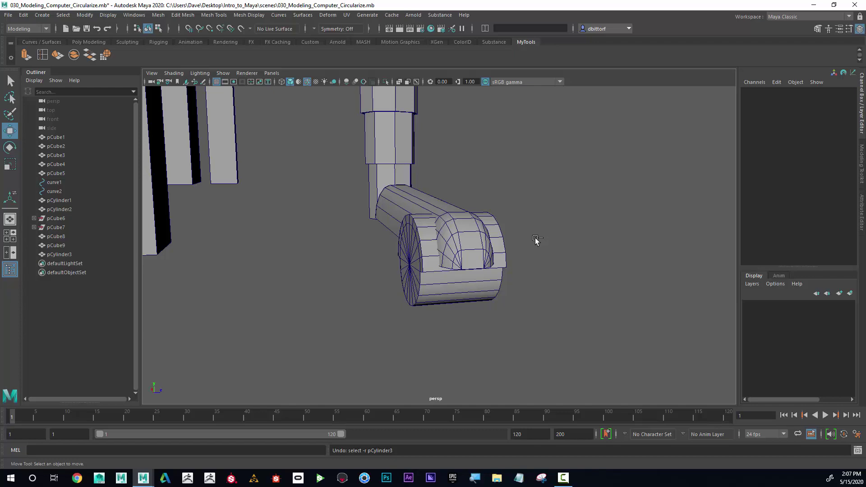
key(ctrl+z)
key(ctrl+z)
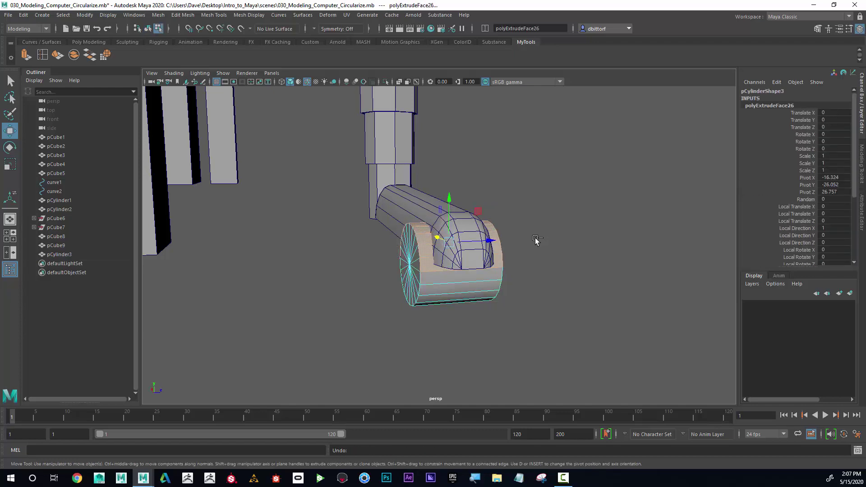
Deselect the wheel's faces and select the wheel as a whole object
alt+drag(536, 233, 461, 229)
click(520, 274)
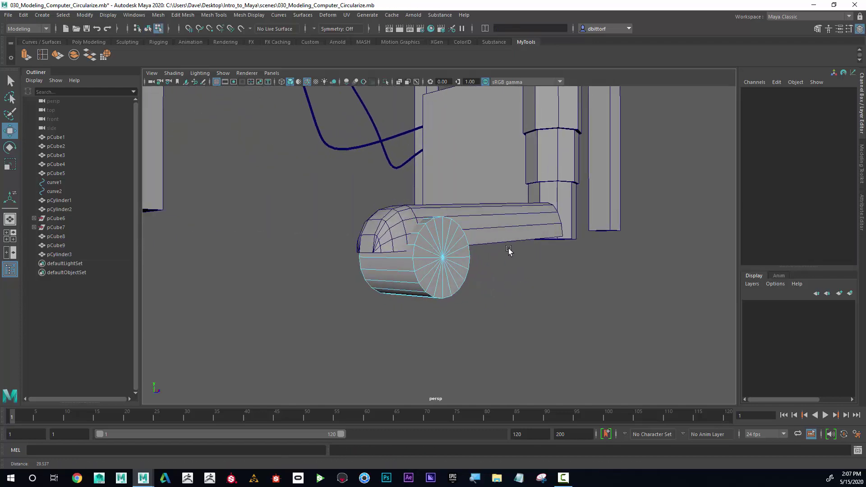
mouse_move(397, 255)
alt+mouse_down()
mouse_move(358, 283)
mouse_move(337, 279)
mouse_move(342, 255)
mouse_move(397, 255)
alt+mouse_up()
alt+right_drag(396, 255, 478, 261)
mouse_move(478, 261)
alt+mouse_down()
mouse_move(437, 263)
mouse_move(477, 260)
alt+mouse_up()
right_drag(416, 285, 447, 212)
alt+drag(415, 284, 471, 266)
alt+right_drag(471, 266, 462, 266)
alt+drag(462, 266, 370, 280)
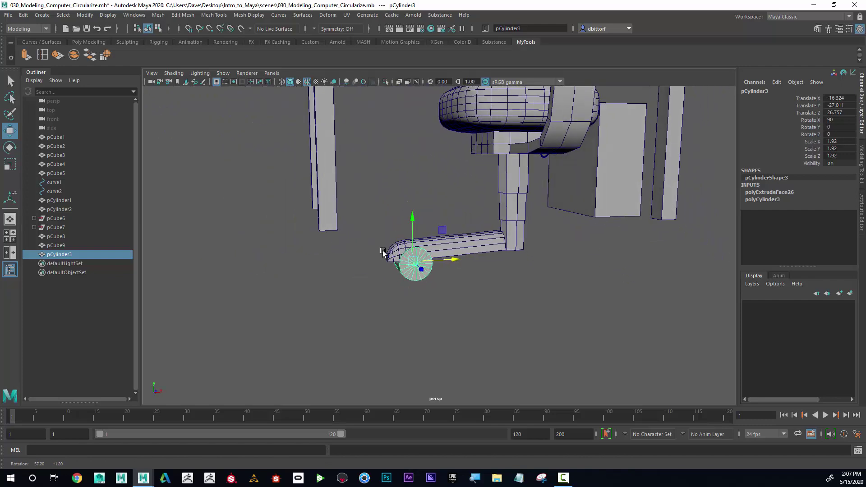
Combine the chair leg and the wheel cylinder into a single mesh
drag(371, 225, 435, 291)
alt+drag(435, 290, 487, 276)
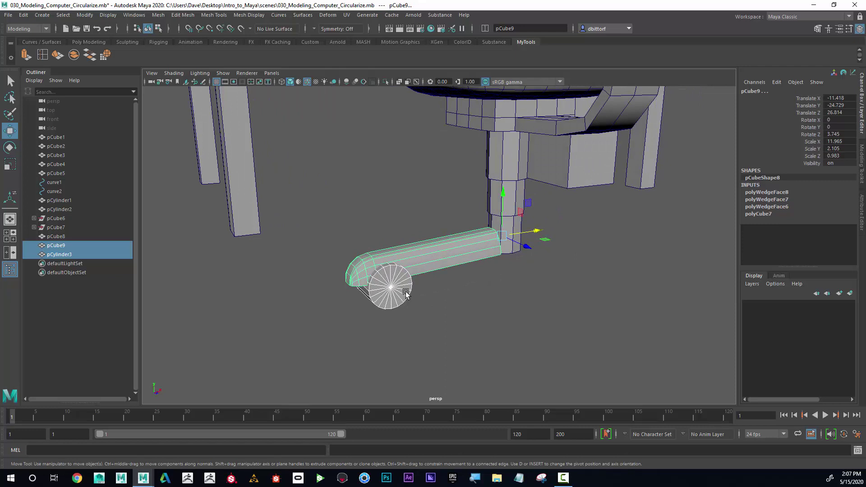
click(158, 14)
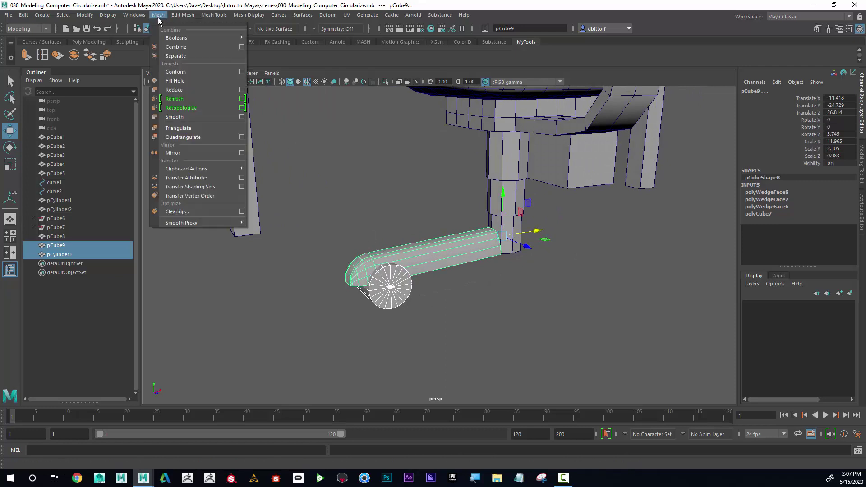
click(175, 49)
click(398, 244)
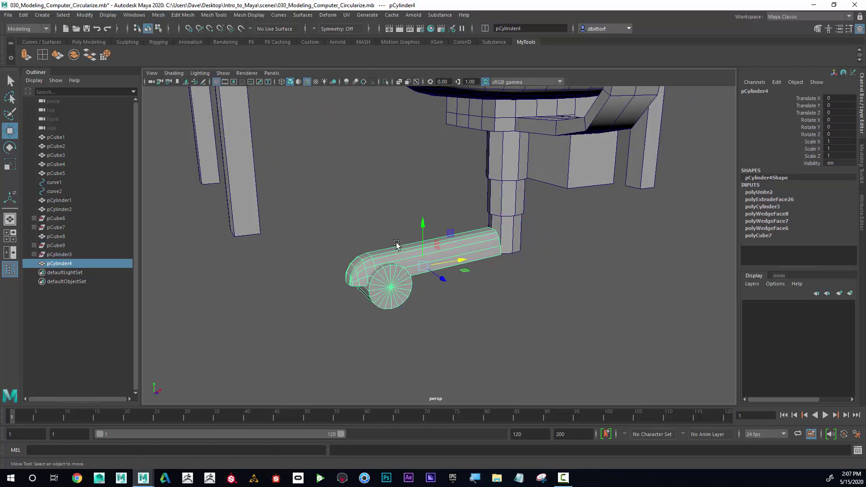
click(414, 252)
Try rotating the combined leg and wheel around its current pivot, and undo the rotation
alt+drag(516, 259, 135, 170)
click(10, 148)
alt+drag(379, 183, 359, 106)
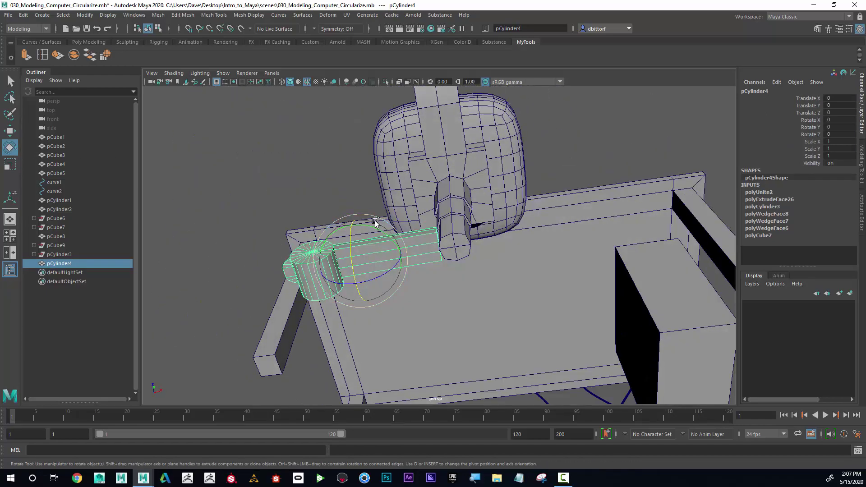
mouse_move(376, 229)
mouse_down()
mouse_move(388, 266)
mouse_move(354, 221)
mouse_move(364, 242)
mouse_move(357, 246)
mouse_move(372, 253)
mouse_move(366, 241)
mouse_up()
key(ctrl+z)
Move the pivot of the combined leg and wheel to the underside of the chair's central post
alt+drag(424, 225, 467, 253)
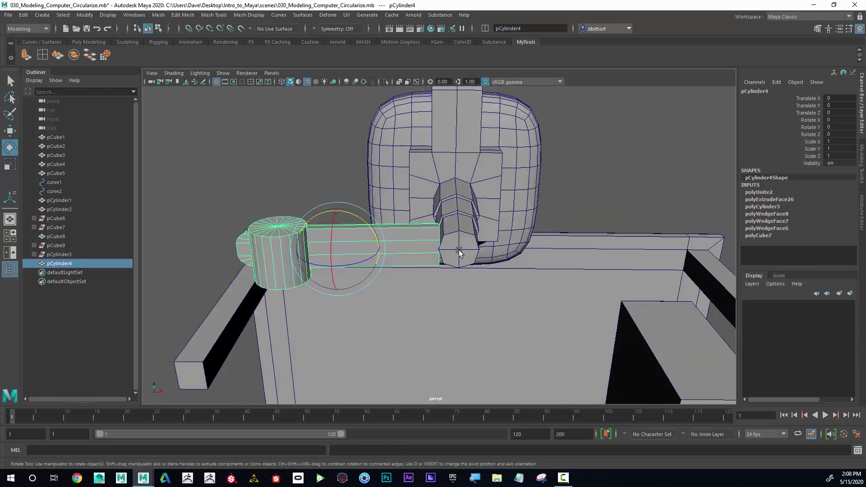
key(d)
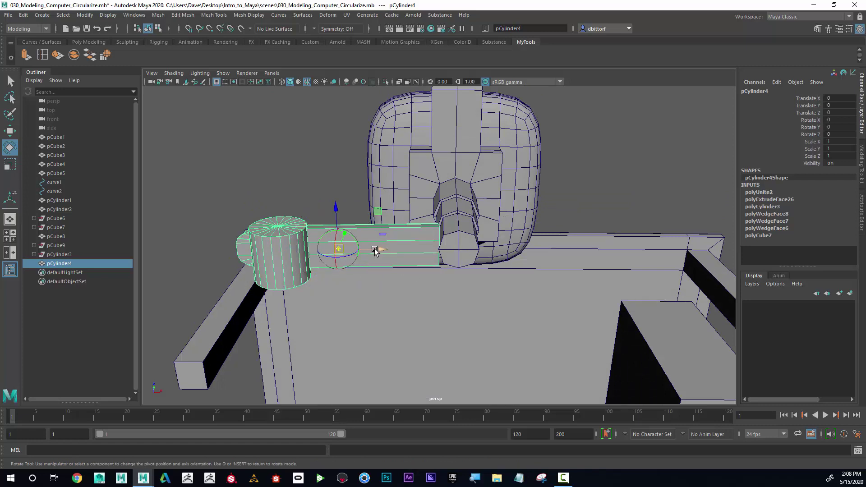
drag(377, 249, 505, 261)
alt+right_drag(504, 261, 539, 220)
alt+drag(539, 220, 604, 205)
alt+right_drag(604, 205, 671, 230)
alt+drag(671, 231, 597, 229)
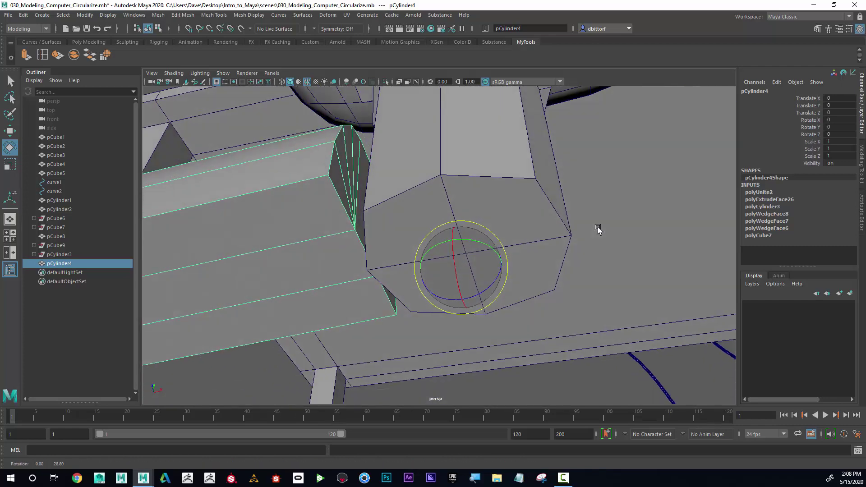
Fine-tune the leg's pivot so it sits on the centre point of the post's bottom face
key(d)
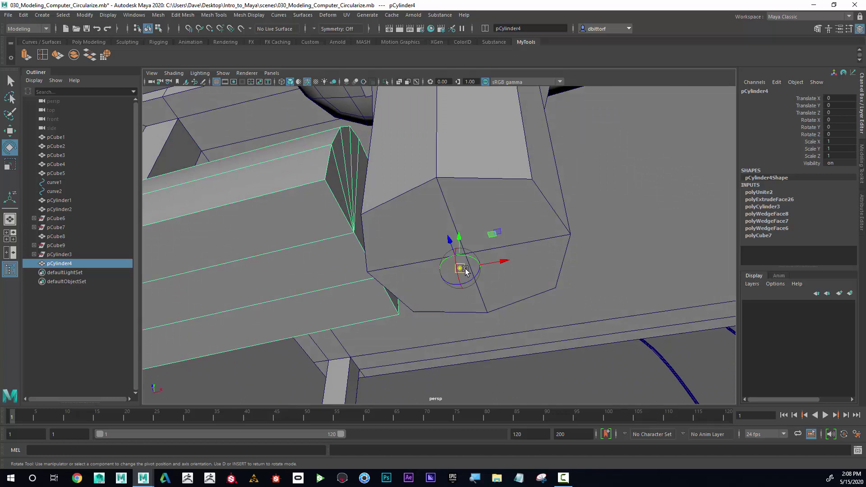
drag(465, 271, 467, 260)
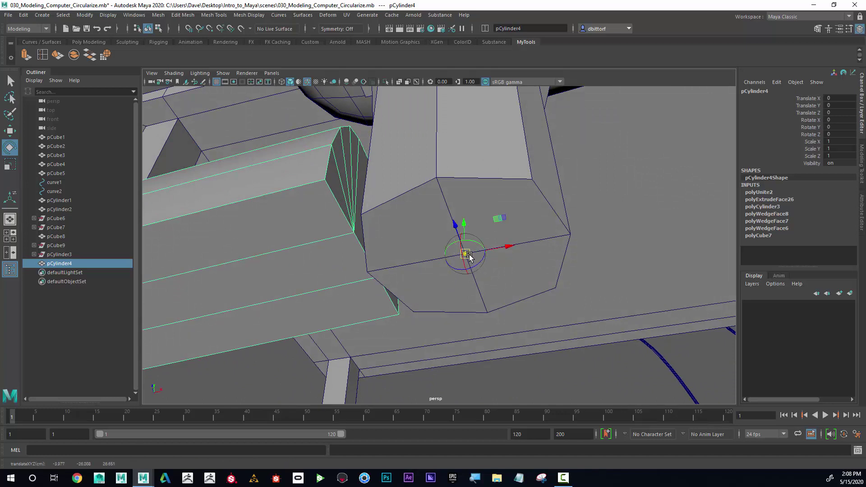
alt+right_drag(517, 273, 344, 278)
alt+drag(491, 263, 516, 266)
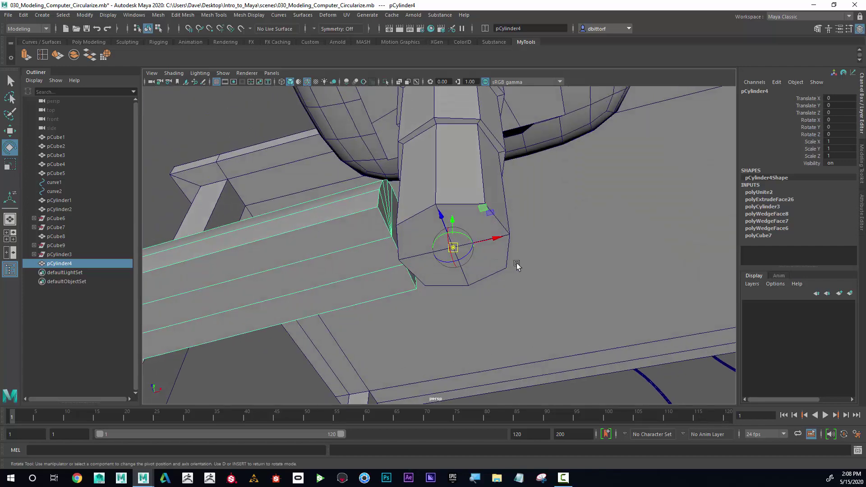
Switch the leg's pivot editing mode off and on several times, finishing with the normal rotate manipulator centred on the chair post
alt+right_drag(515, 266, 456, 270)
alt+drag(456, 271, 479, 269)
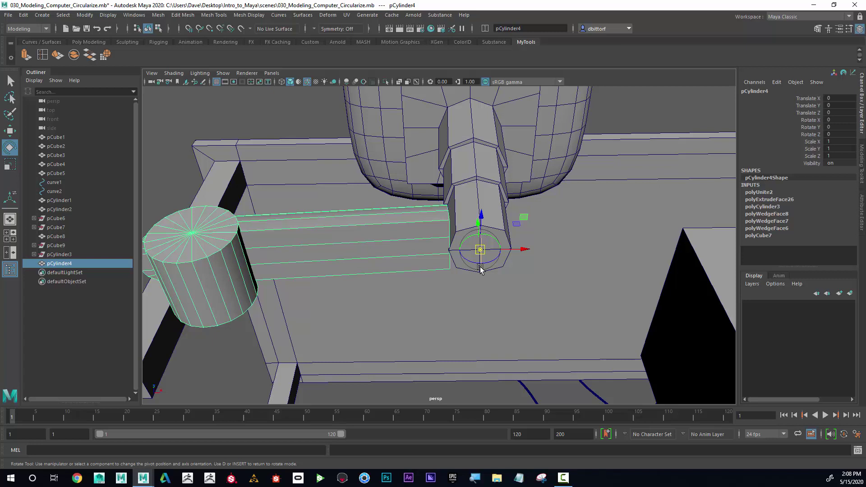
key(d)
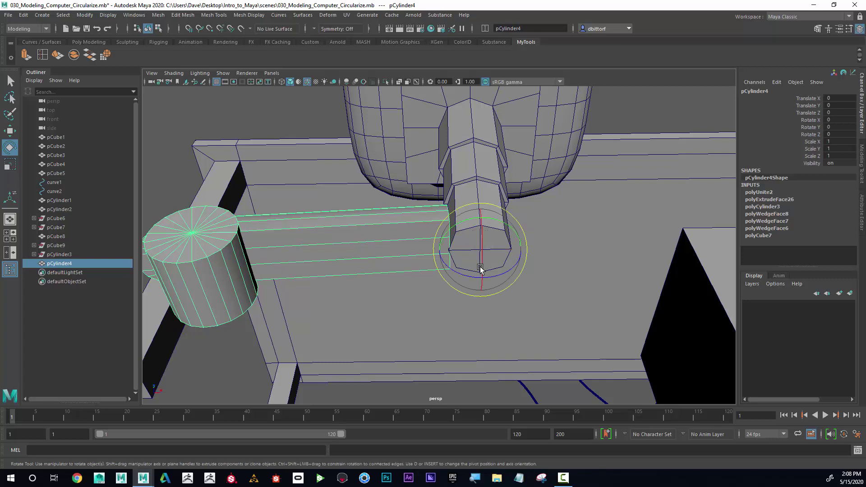
key(d)
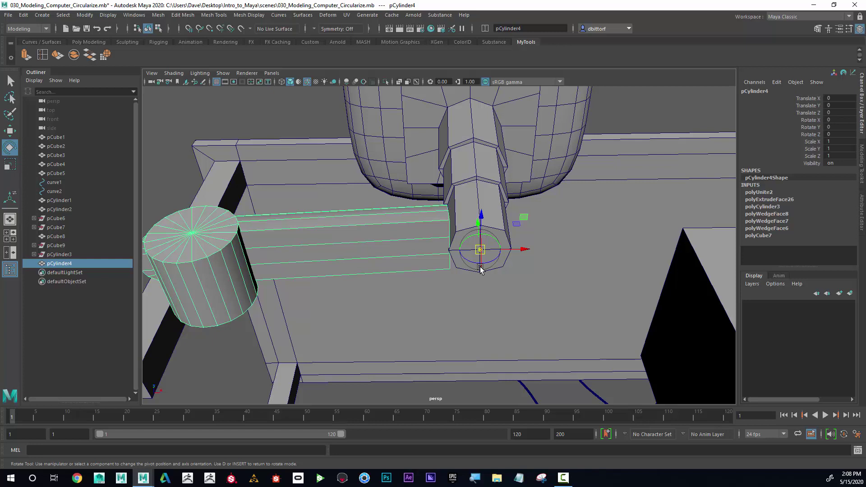
key(d)
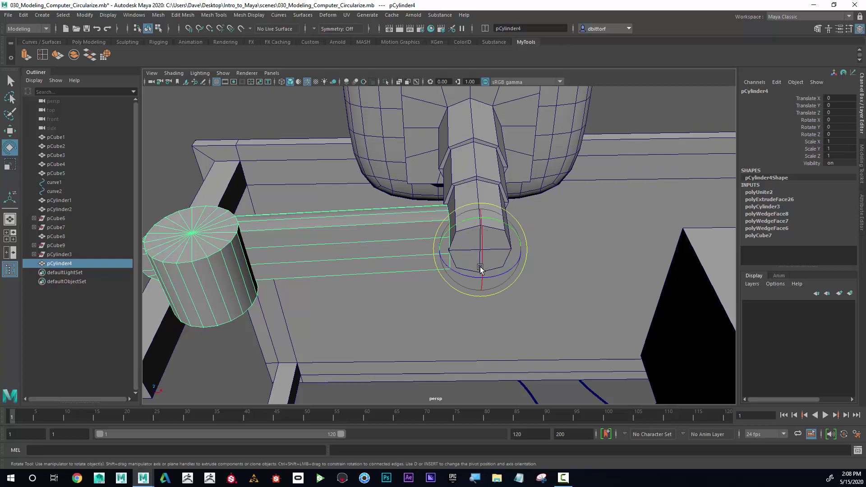
key(d)
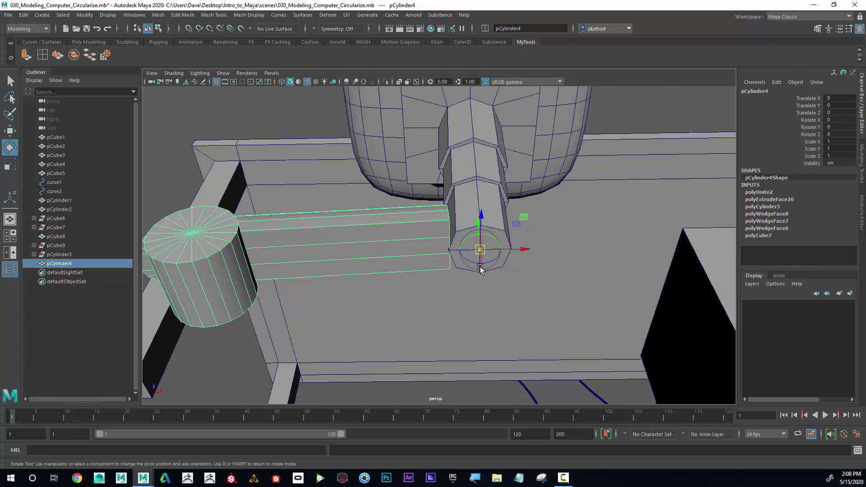
key(d)
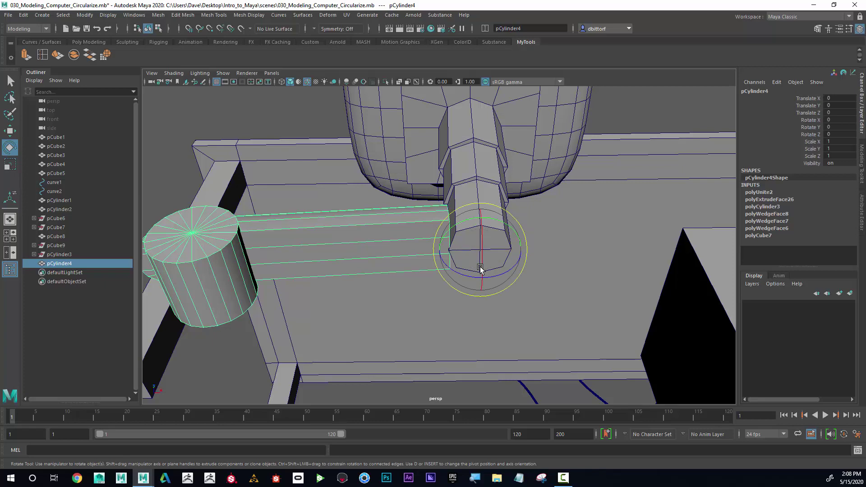
Try rotating the leg about the Y axis around its new pivot on the post, and undo the trial rotations
drag(467, 221, 518, 242)
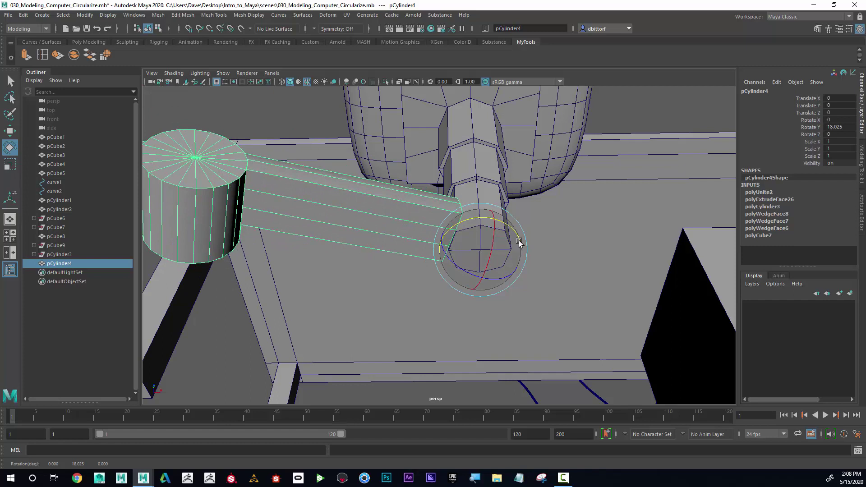
key(ctrl+z)
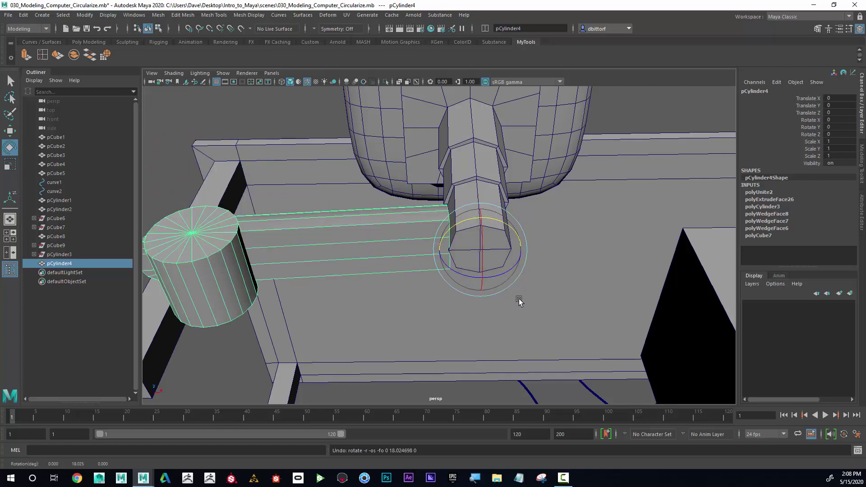
key(d)
key(d)
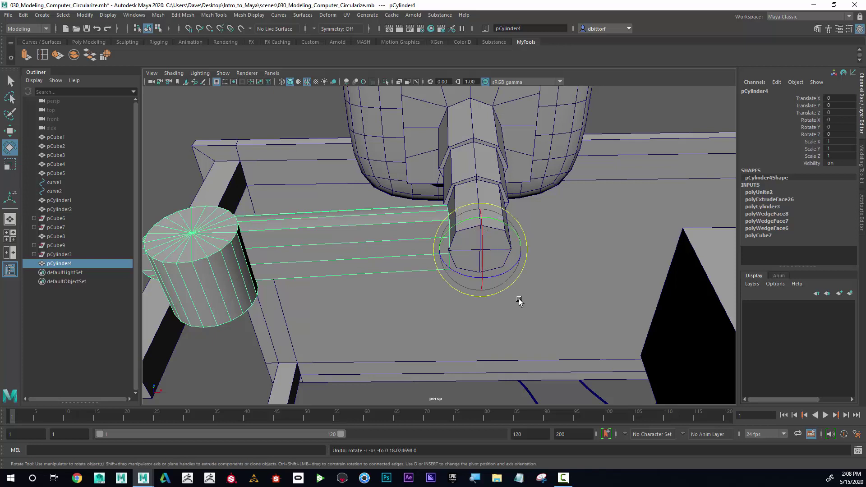
key(d)
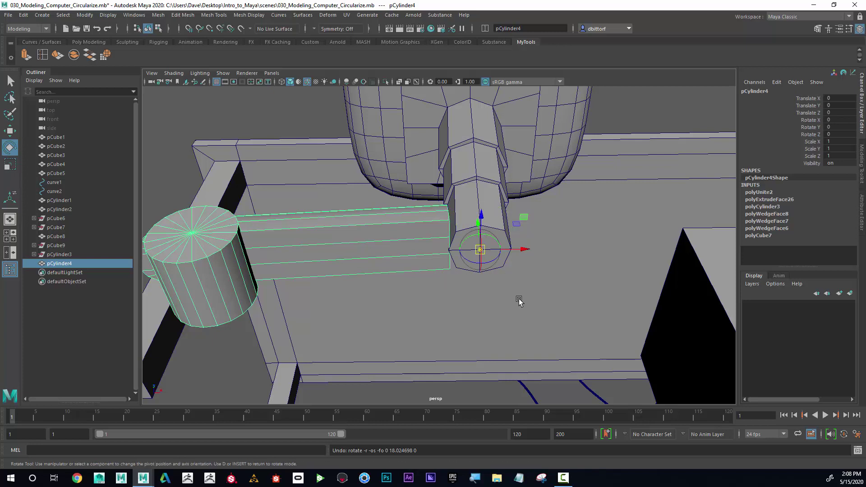
key(d)
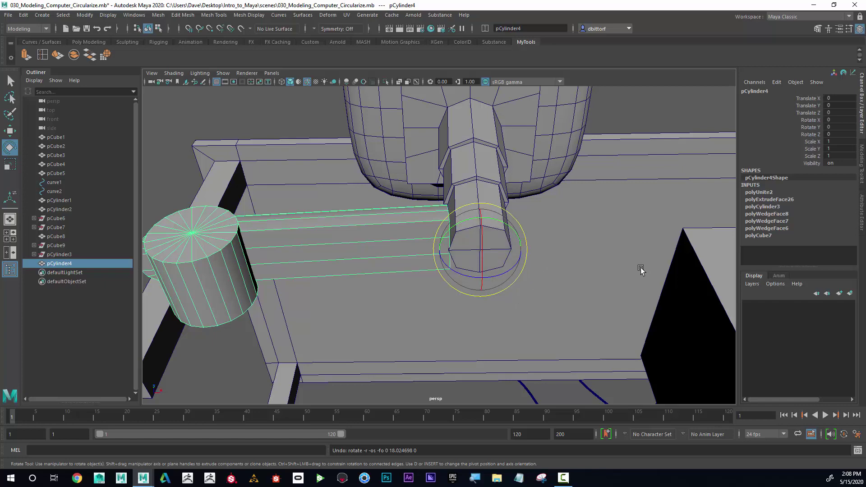
alt+drag(641, 270, 450, 248)
key(ctrl+z)
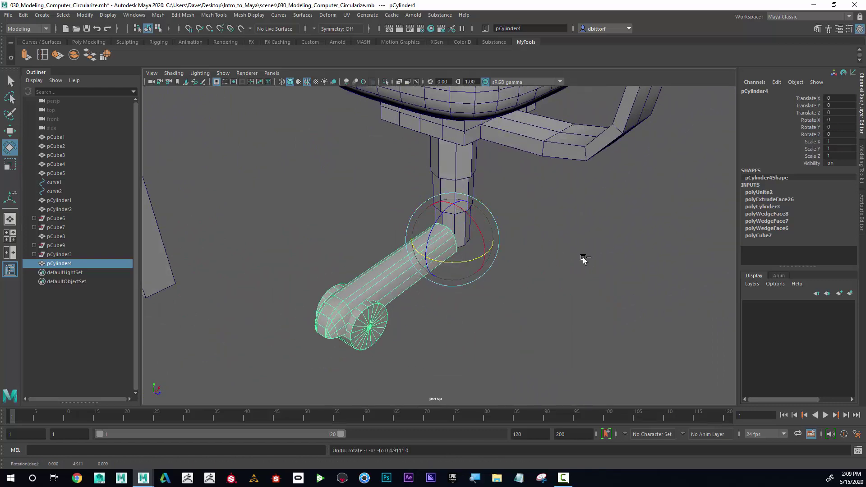
Open the Duplicate Special options for the selected chair leg and place the dialog clear of the chair
alt+right_drag(584, 261, 521, 251)
alt+drag(522, 251, 521, 250)
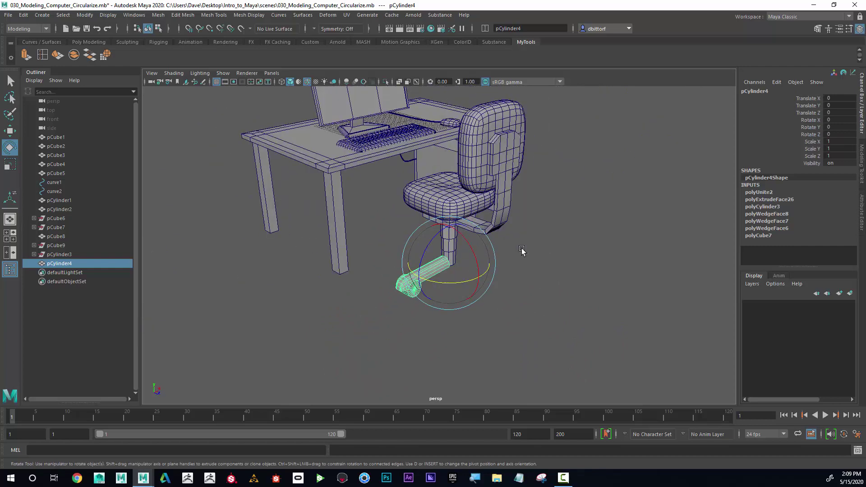
alt+middle_drag(522, 251, 518, 265)
alt+right_drag(518, 265, 541, 265)
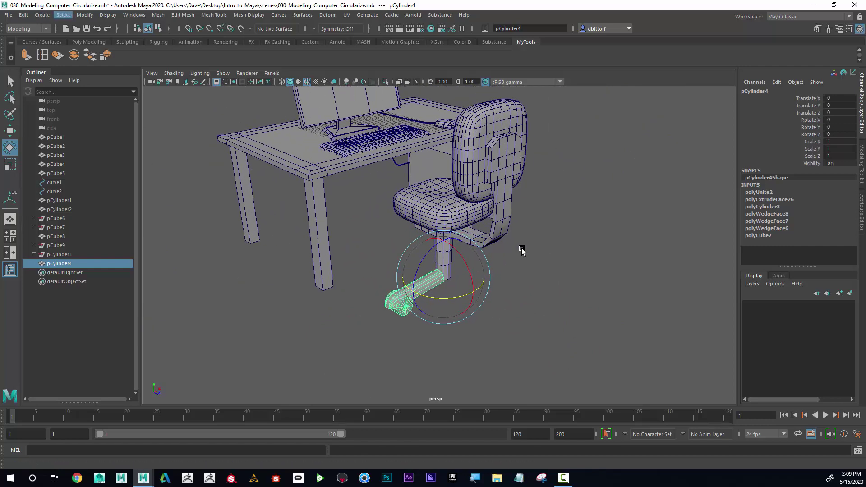
click(84, 15)
click(85, 15)
click(42, 15)
mouse_move(23, 15)
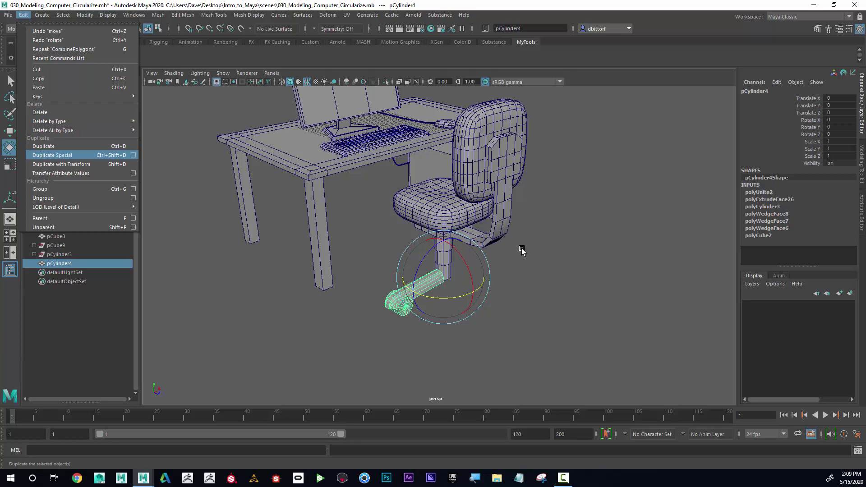
click(133, 155)
drag(634, 100, 647, 96)
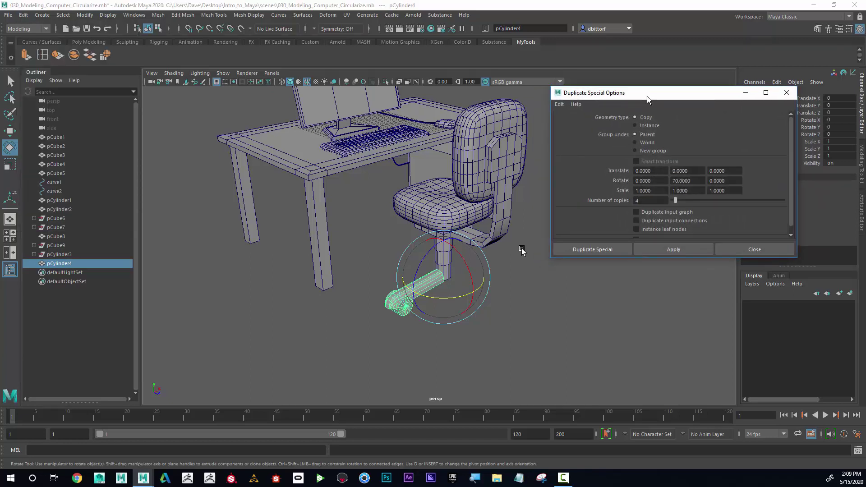
Reset the Duplicate Special settings to their defaults
double_click(681, 181)
key(Left)
key(Down)
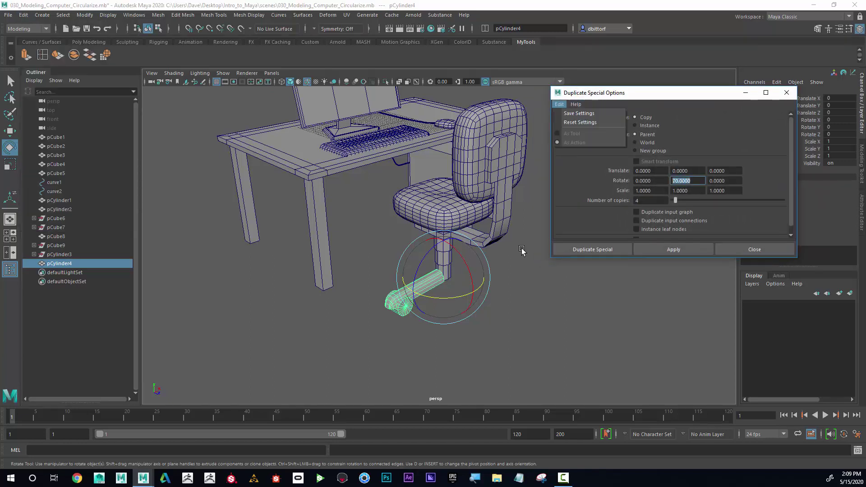
key(Down)
key(Return)
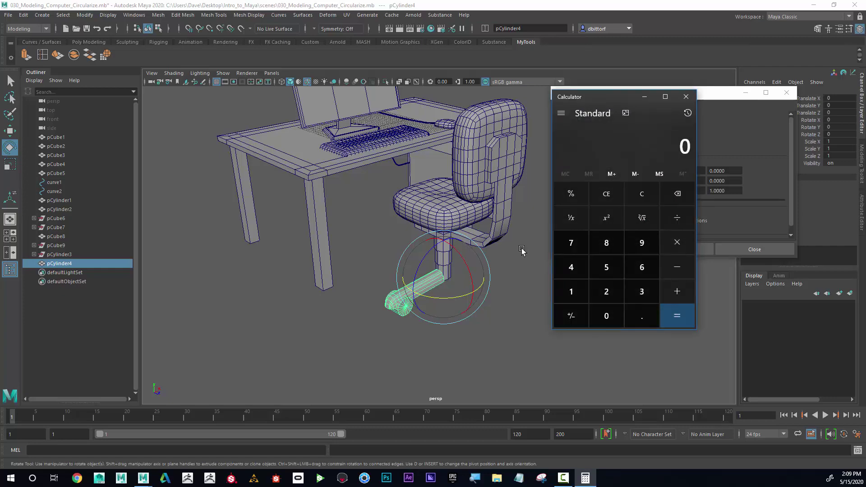
Switch to Calculator, place it beside the Duplicate Special dialog and divide 360 by 5 to get the angle between legs
drag(599, 95, 186, 120)
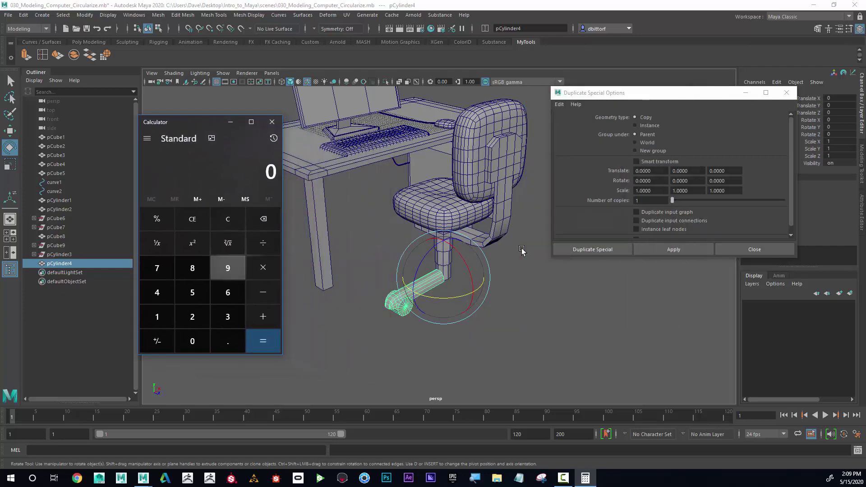
text(360)
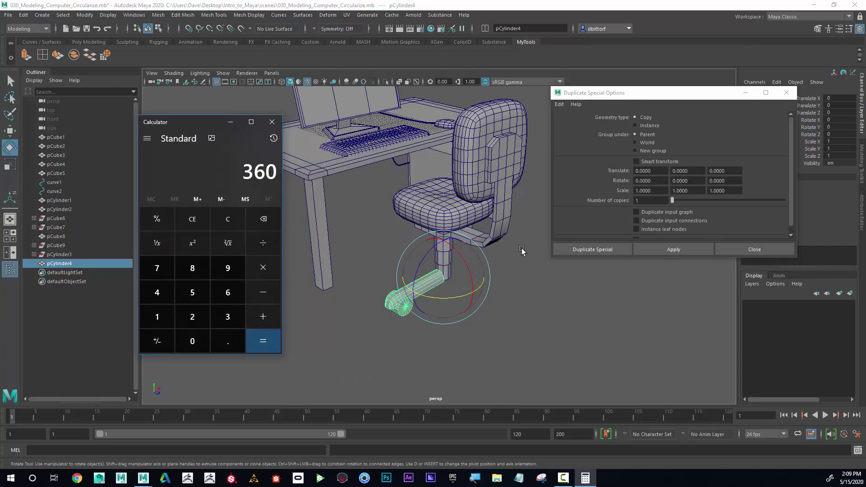
text(/5)
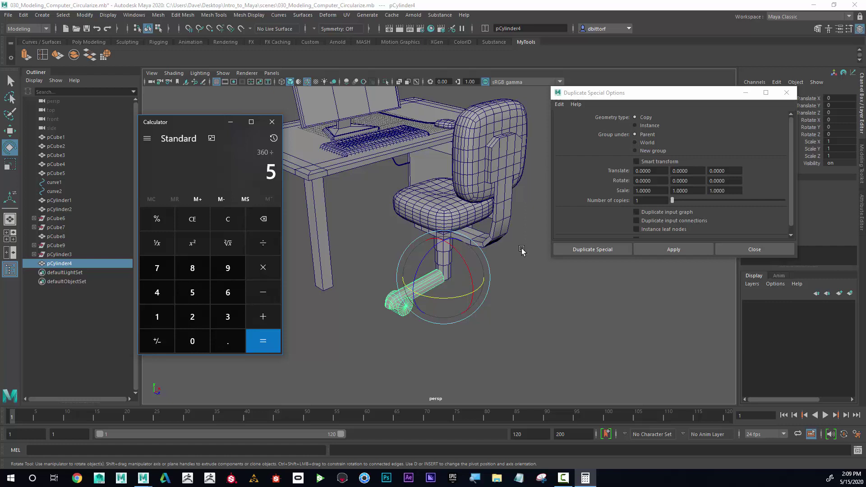
key(Return)
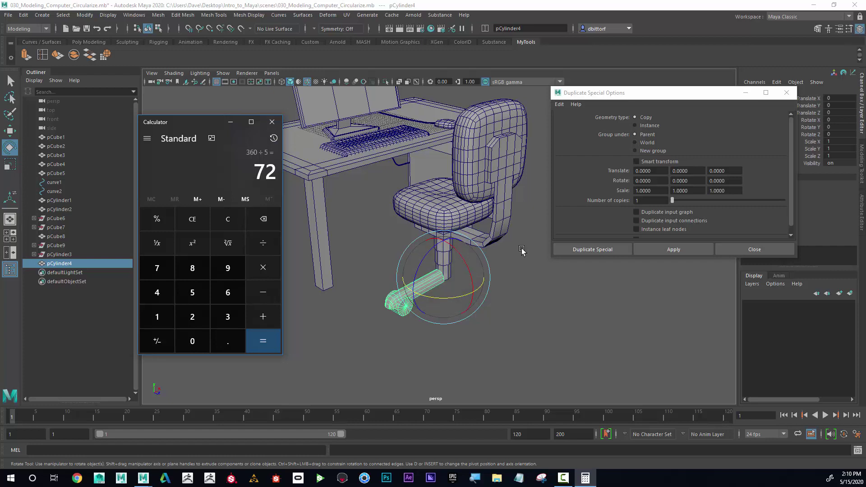
Return to Maya, set the number of copies to 4 in Duplicate Special and move the dialog away from the chair
key(alt+Tab)
text(4)
key(Return)
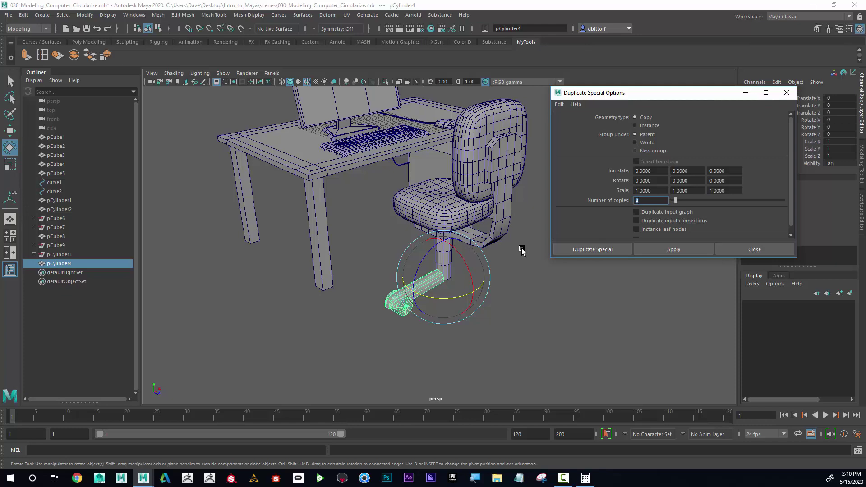
drag(697, 99, 239, 112)
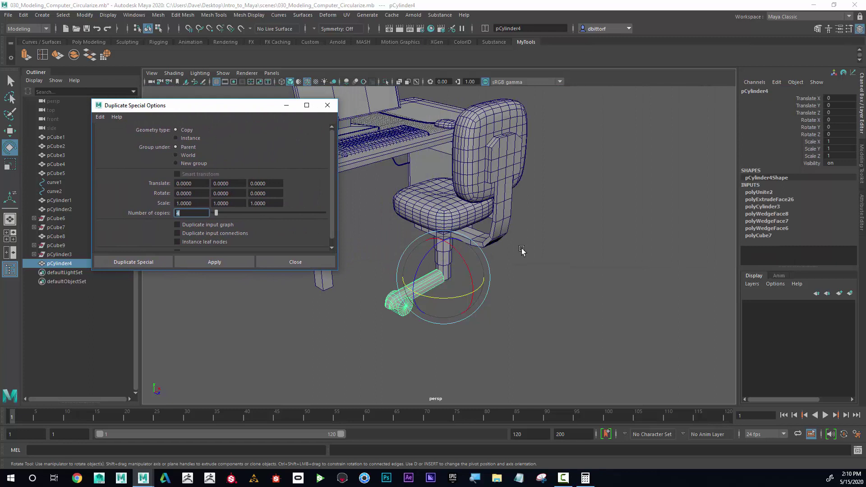
Try rotating the chair leg about the Y axis to check the rotation axis, and undo all the trial rotations
mouse_move(448, 298)
mouse_down()
mouse_move(461, 297)
mouse_move(441, 298)
mouse_up()
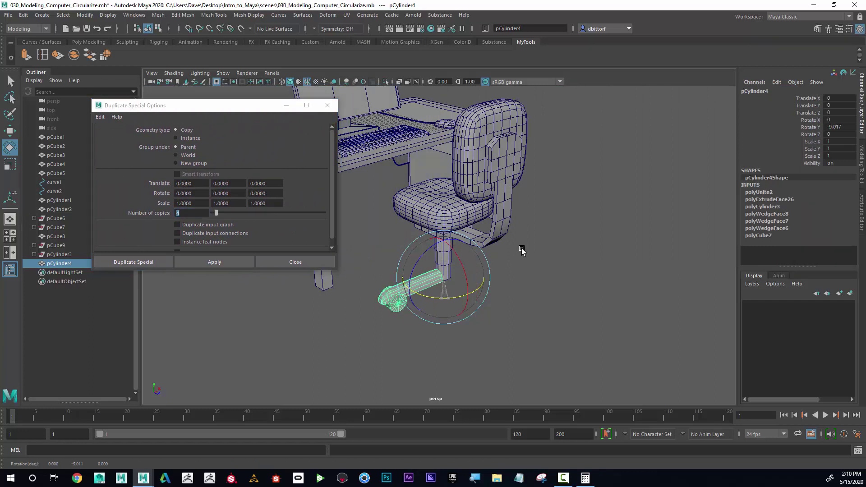
middle_drag(521, 250, 522, 250)
key(ctrl+z)
key(ctrl+z)
key(ctrl+z)
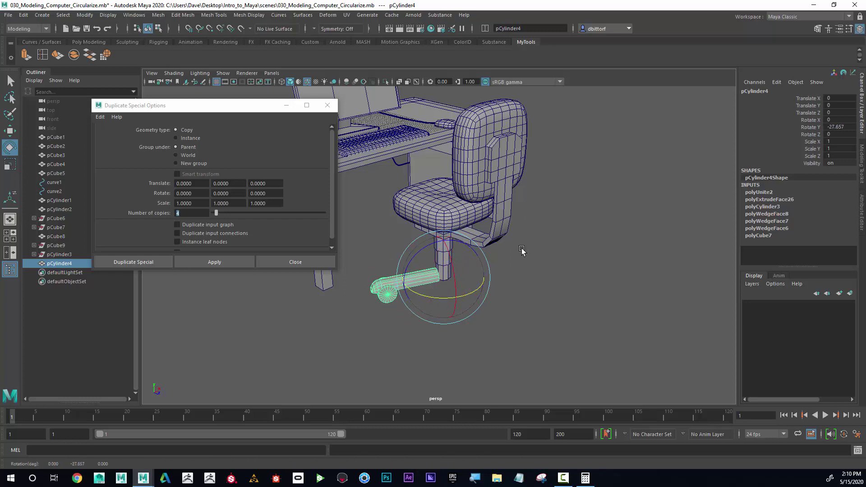
key(ctrl+z)
key(ctrl+z)
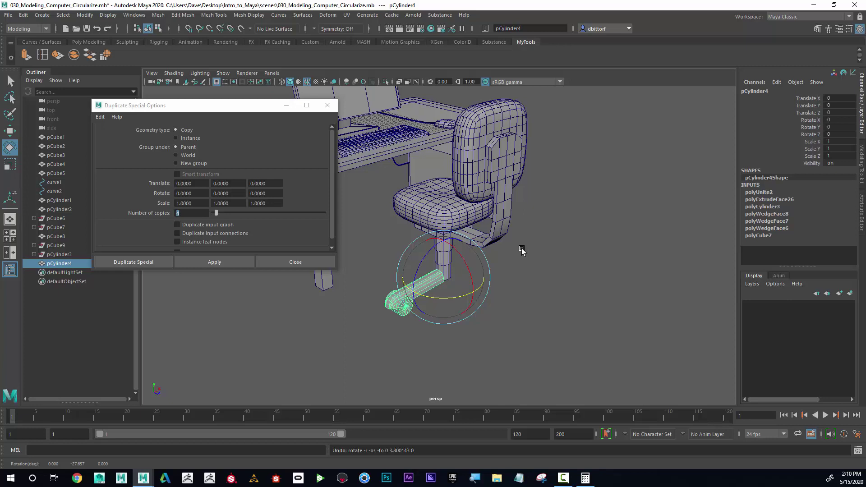
Set the Duplicate Special Y rotation to 72, create the four leg copies around the post and deselect them
drag(230, 193, 226, 193)
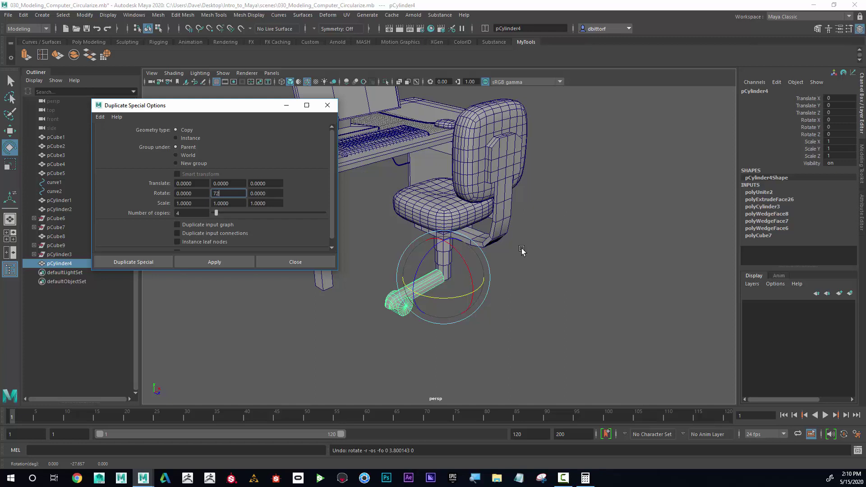
key(Tab)
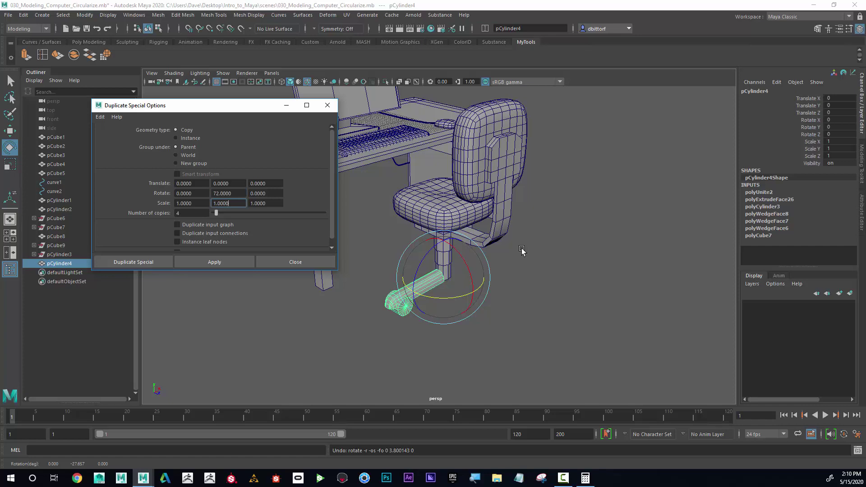
key(Return)
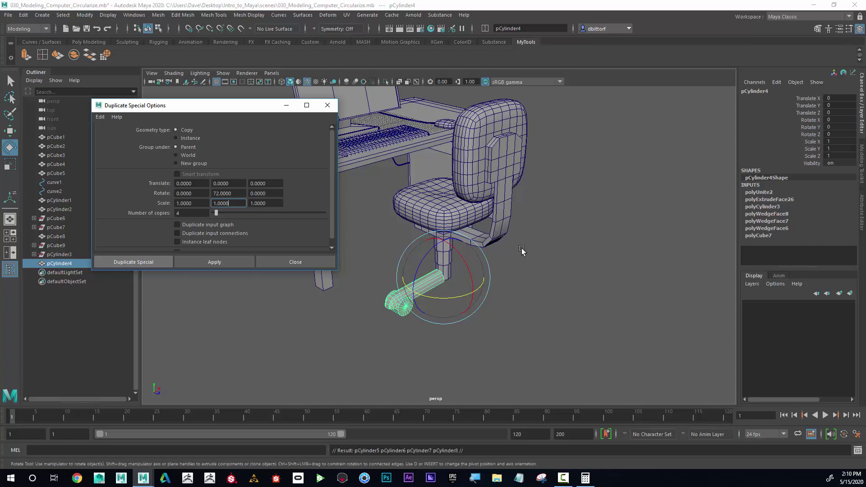
alt+drag(522, 249, 521, 248)
alt+right_drag(521, 248, 521, 249)
alt+drag(522, 251, 521, 251)
click(521, 250)
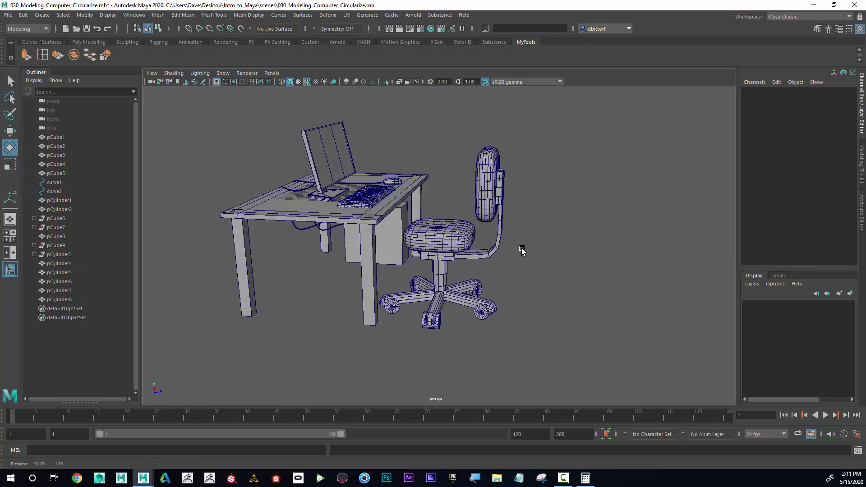
Select the chair body together with all five wheeled legs and group them
alt+right_drag(521, 250, 522, 250)
alt+drag(522, 251, 522, 250)
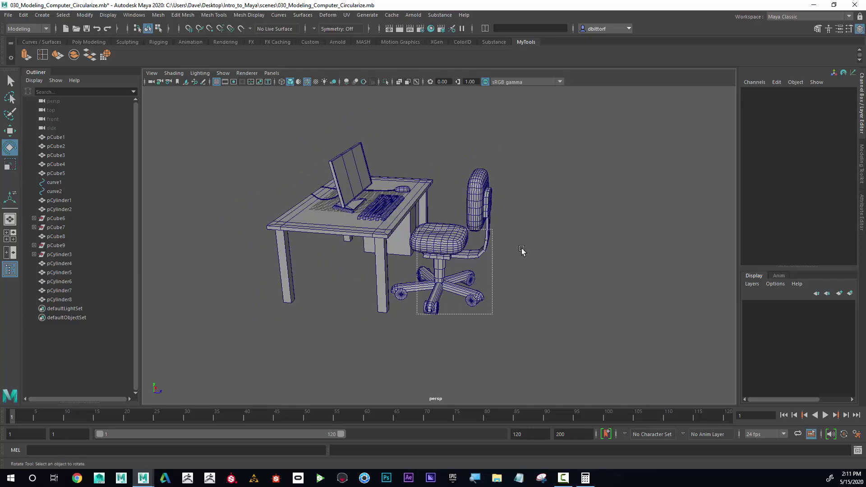
drag(416, 229, 416, 221)
alt+drag(522, 251, 522, 250)
drag(514, 327, 442, 231)
alt+drag(522, 250, 522, 251)
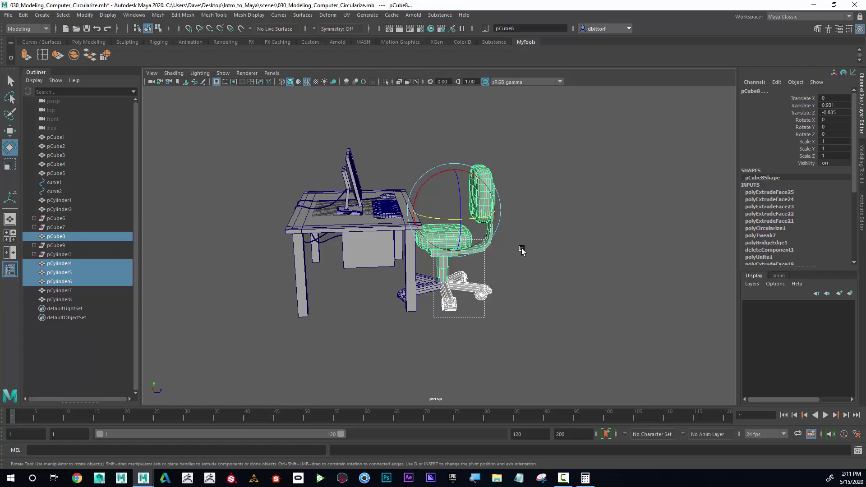
key(ctrl+z)
key(ctrl+z)
key(ctrl+z)
key(ctrl+z)
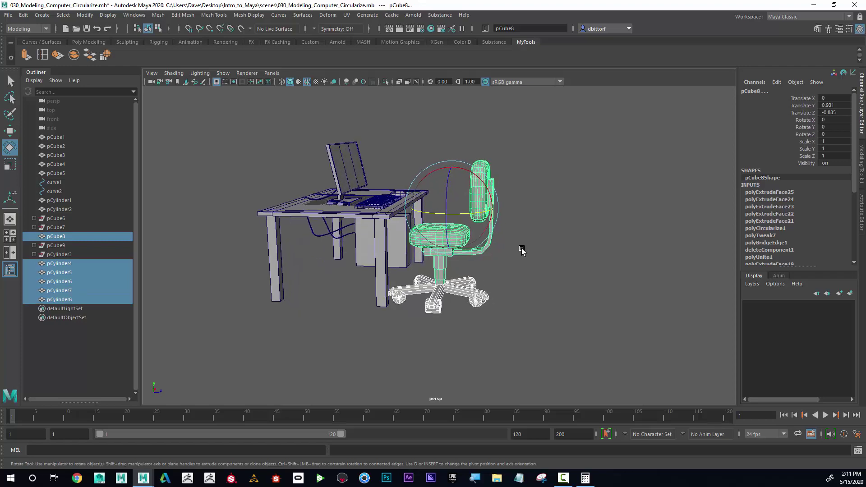
key(ctrl+g)
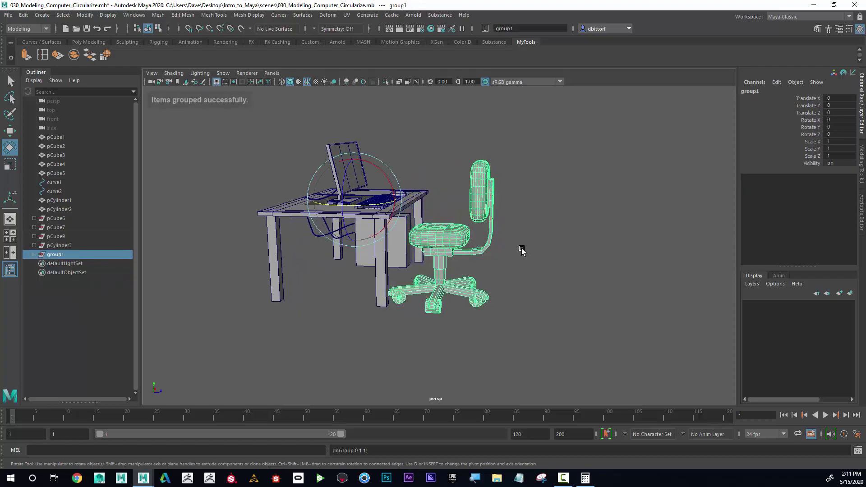
Center the pivot of the chair group and scale the whole chair down uniformly to about 0.938
alt+drag(522, 251, 521, 250)
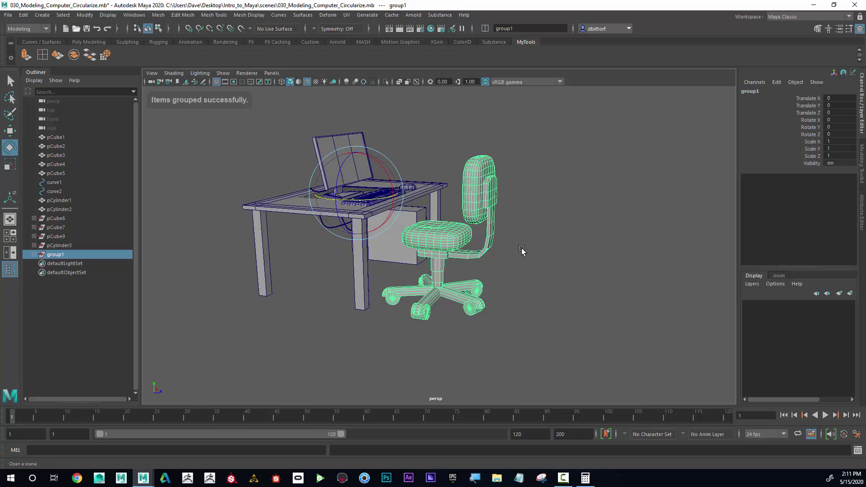
click(85, 15)
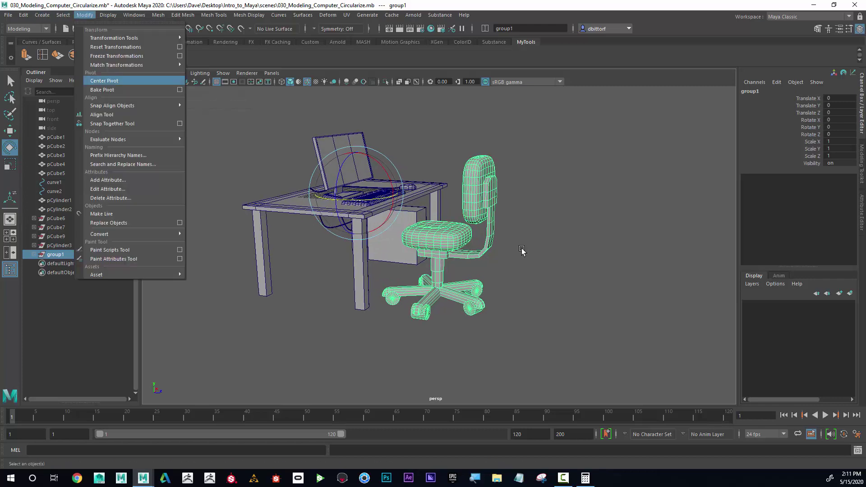
click(103, 81)
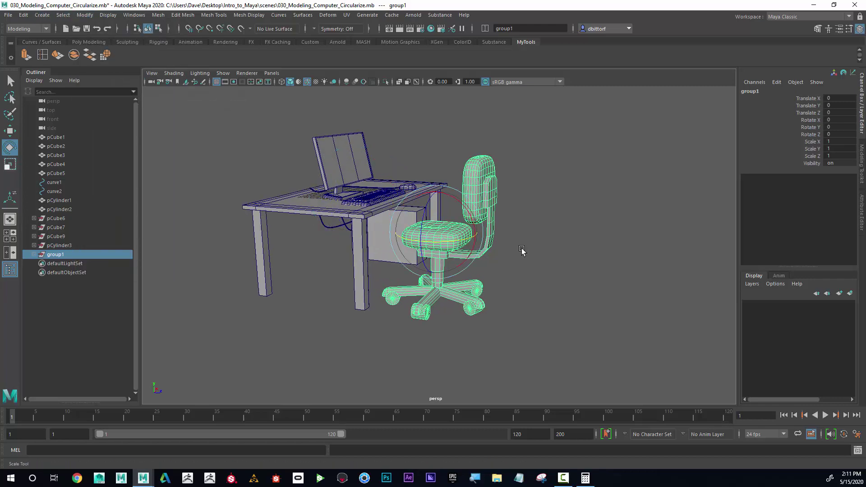
key(r)
drag(436, 233, 431, 232)
Raise the chair group to a Translate Y of about 2.192 so its casters line up with the desk feet
key(w)
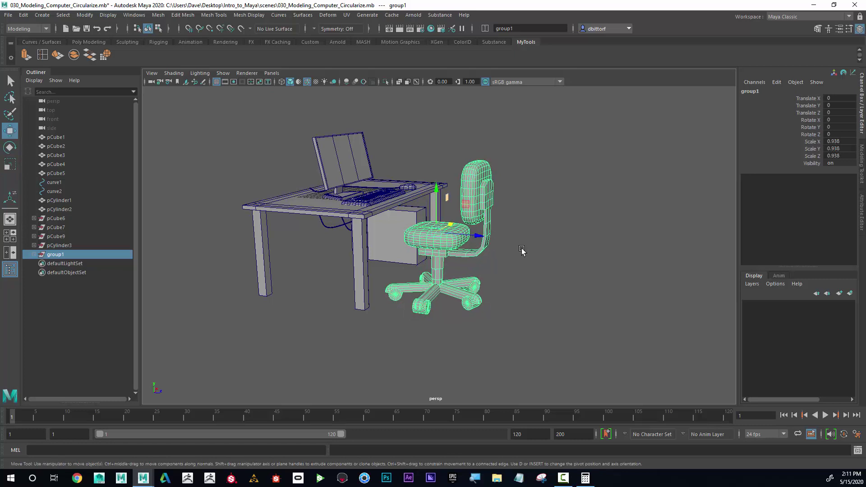
drag(436, 188, 483, 157)
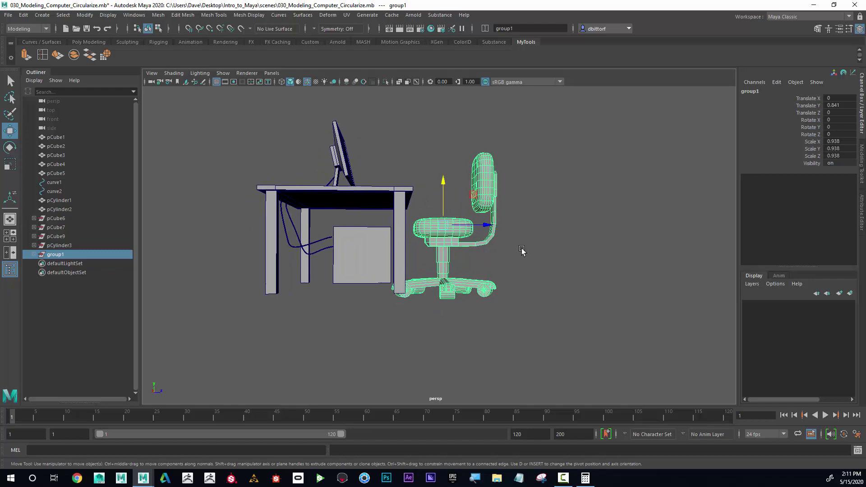
middle_drag(521, 250, 522, 251)
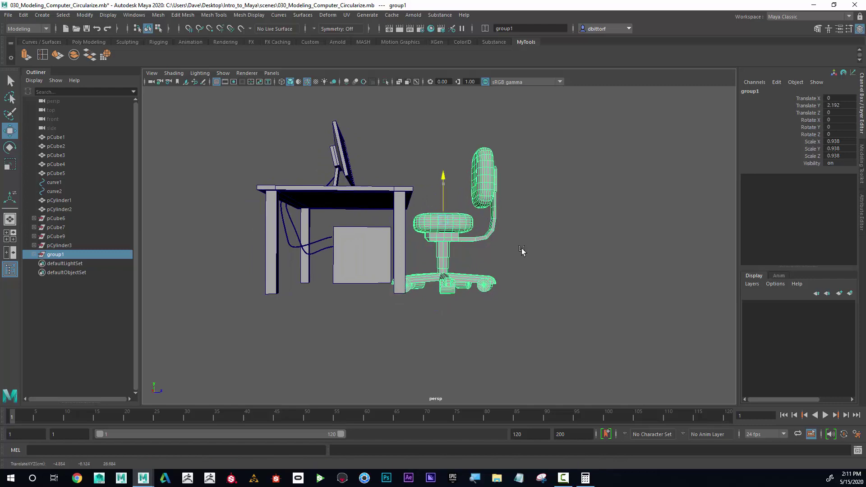
In the side view, scale the chair group down uniformly to about 0.808 to suit the desk
alt+drag(522, 251, 522, 251)
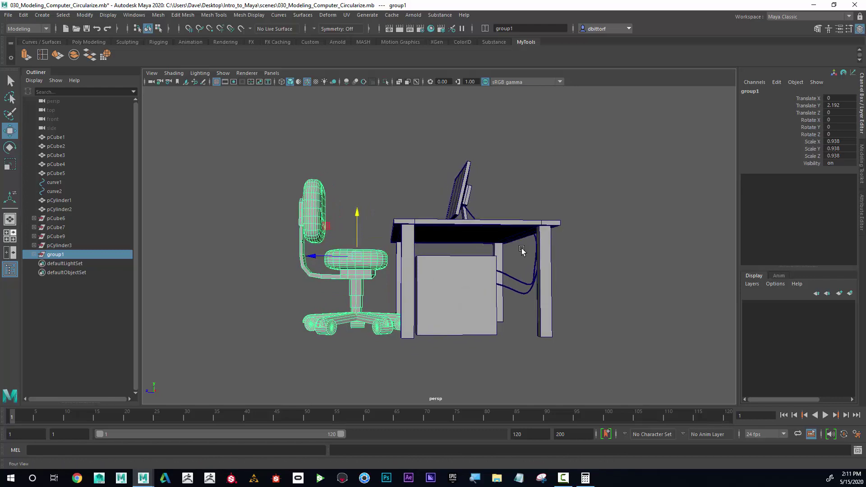
key(space)
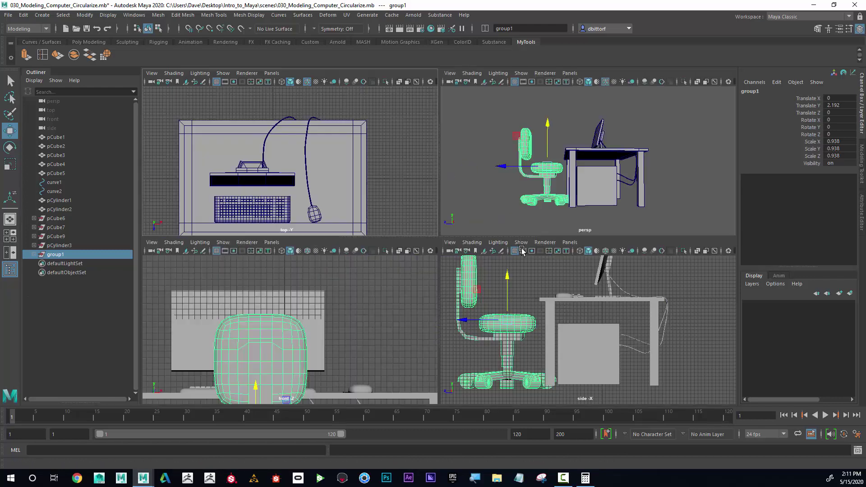
key(space)
scroll(522, 251, down, 4)
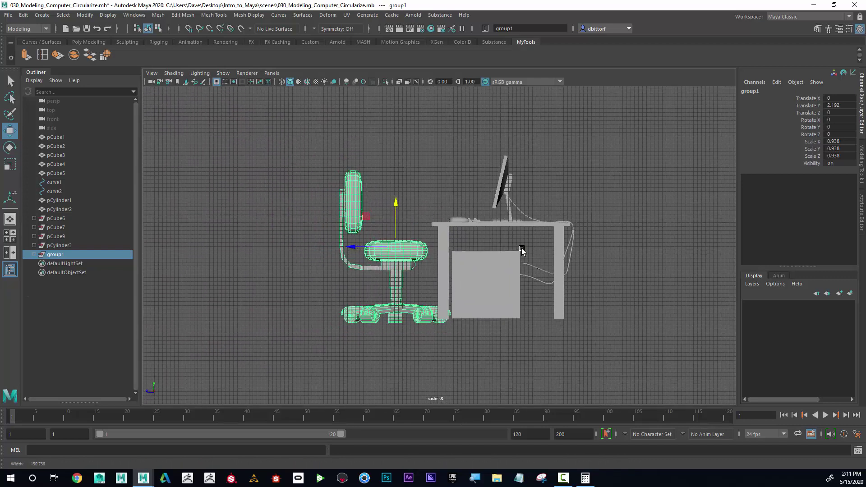
key(r)
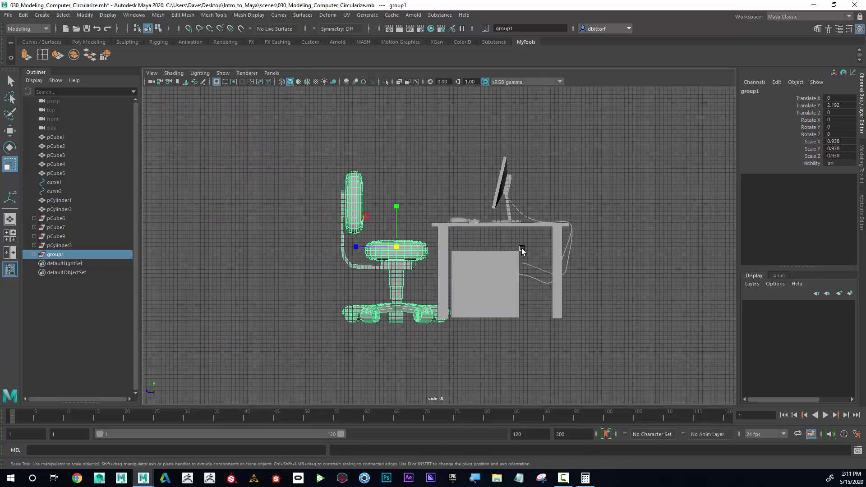
drag(397, 246, 387, 247)
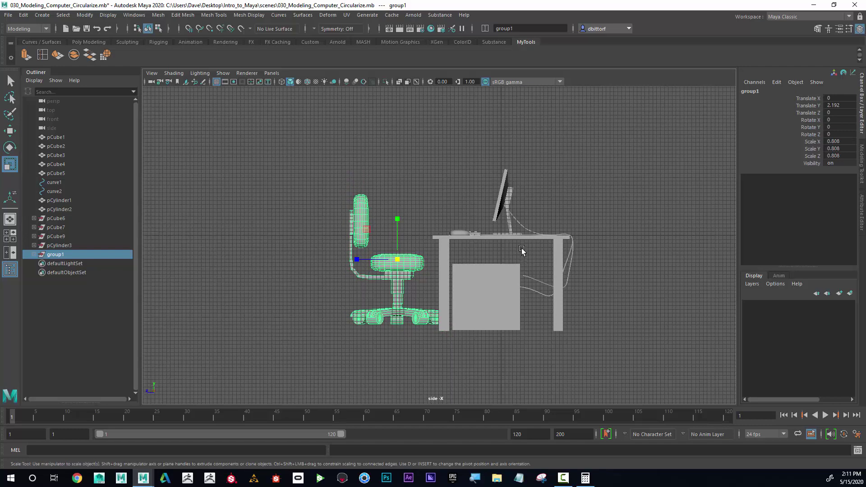
Lower the chair group to a Translate Y of about 0.684 so the casters rest level with the desk legs
key(w)
middle_drag(521, 250, 522, 251)
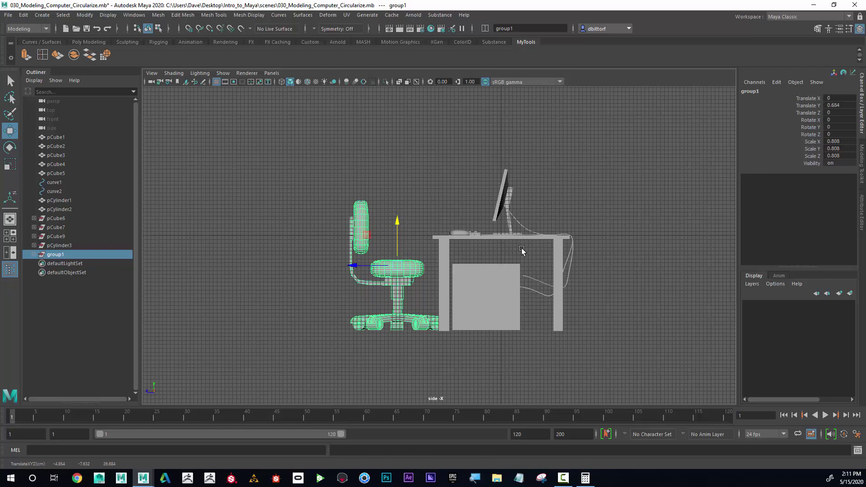
alt+middle_drag(522, 249, 520, 270)
alt+right_drag(521, 270, 526, 270)
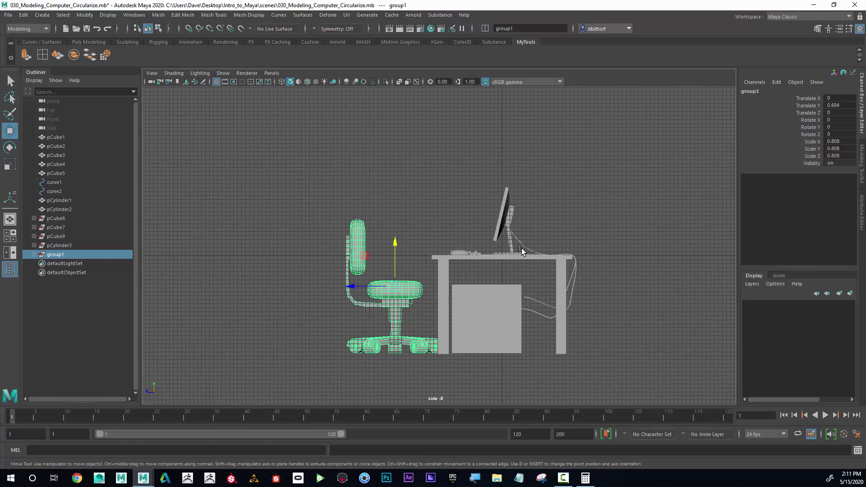
Return to the perspective view and shift the chair group along Z to a Translate Z of about -2.262
key(space)
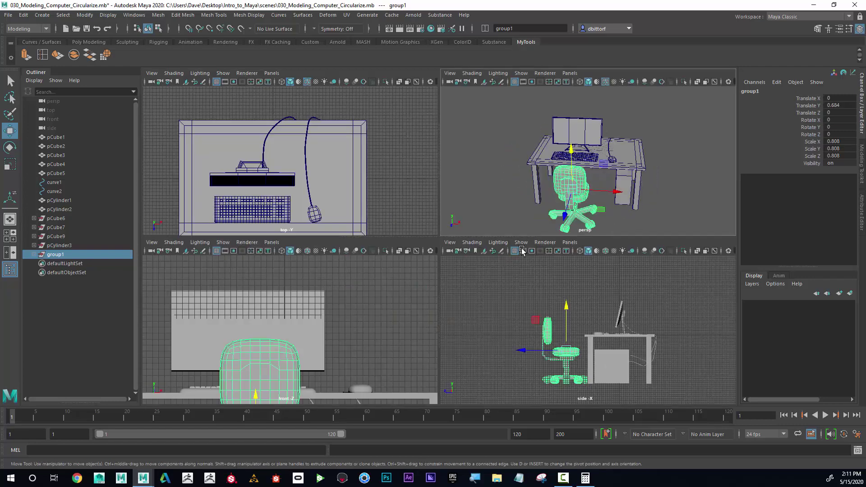
key(space)
alt+drag(522, 251, 522, 250)
alt+right_drag(522, 251, 522, 251)
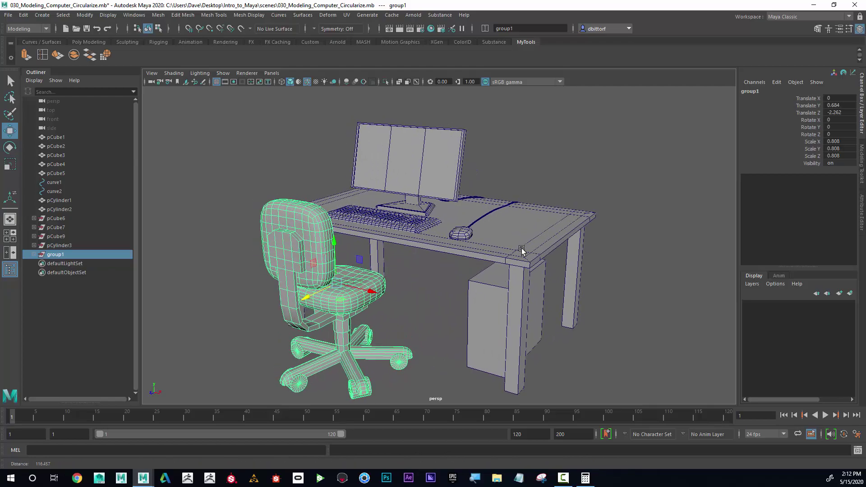